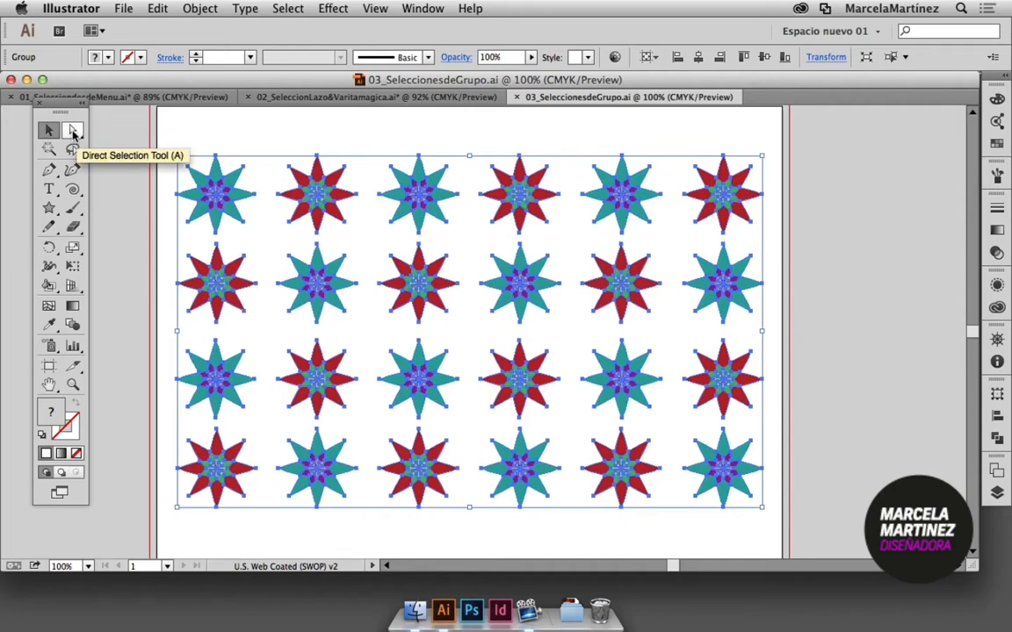
- With the Group Selection tool, select a petal of the first teal star, then extend the selection to its whole star and the row's teal stars
drag(73, 132, 147, 155)
click(176, 131)
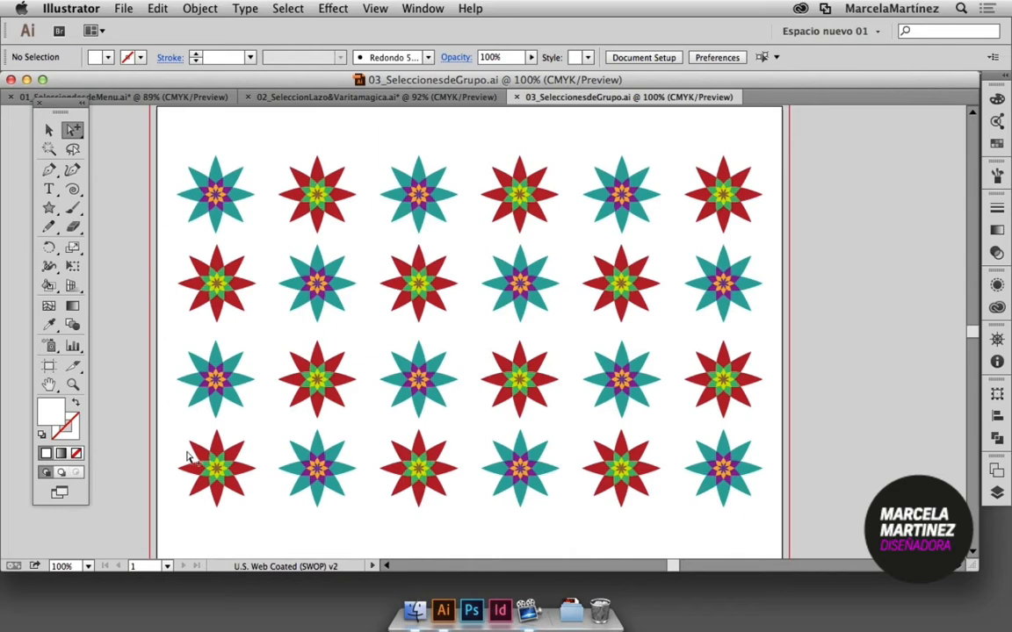
click(219, 179)
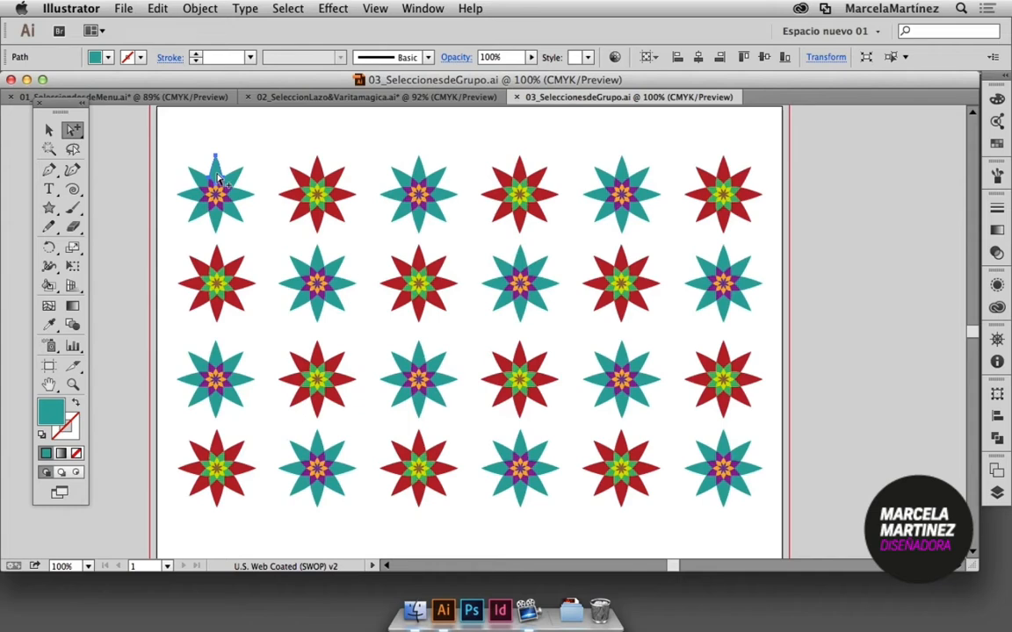
click(219, 179)
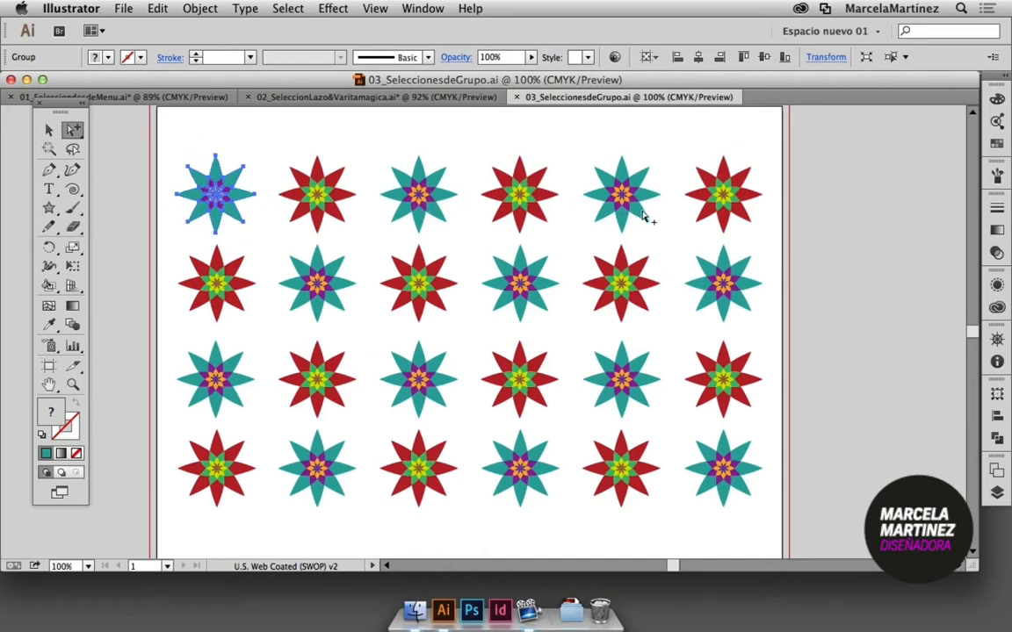
click(219, 179)
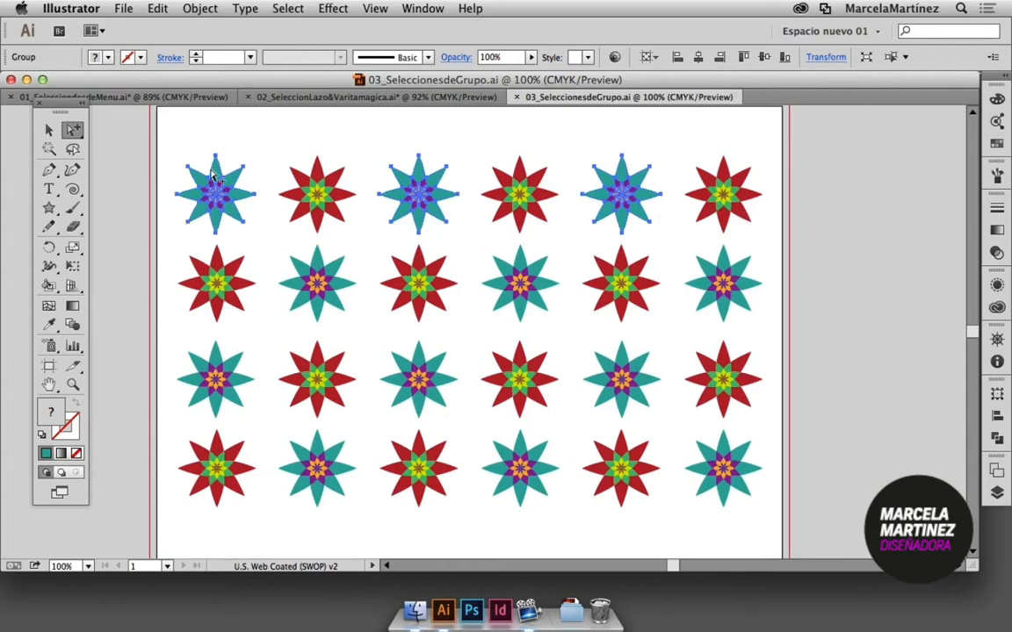
- Select a petal of the first row's first red star, then extend the selection to its whole star and the row's red stars
click(317, 176)
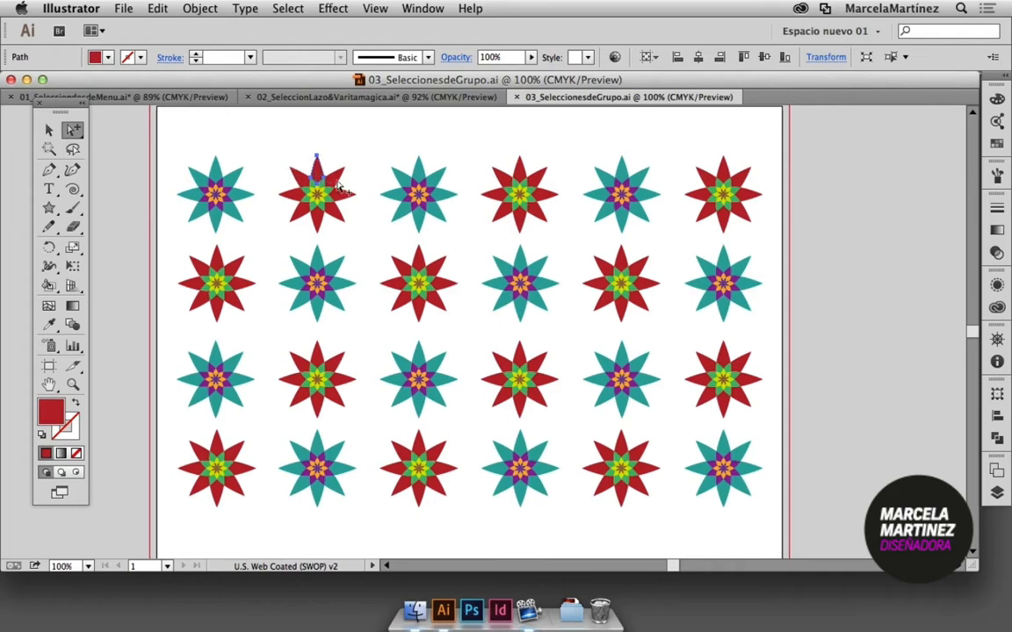
click(318, 175)
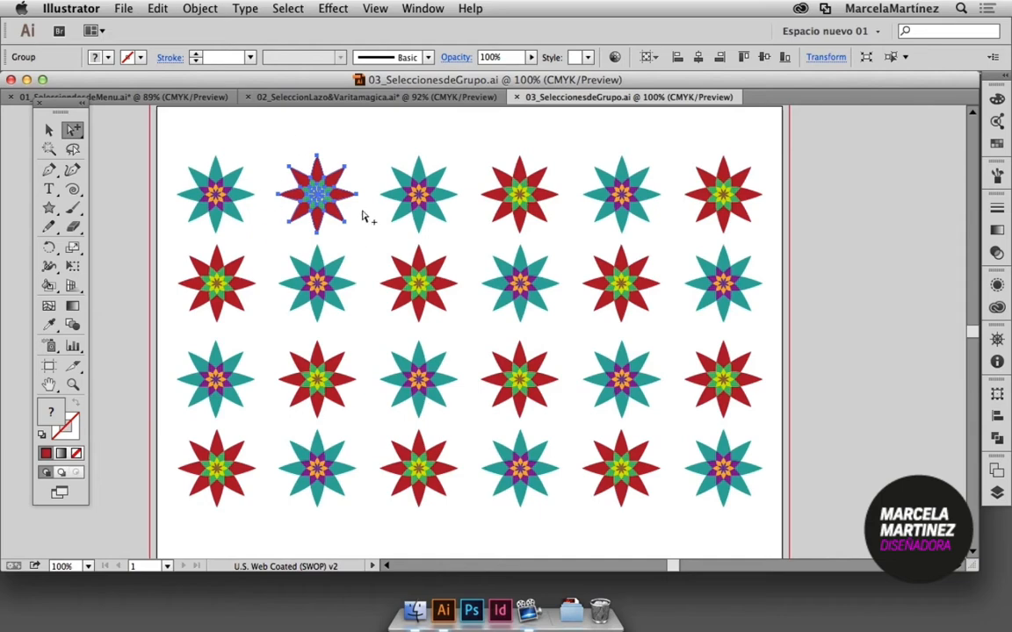
click(321, 173)
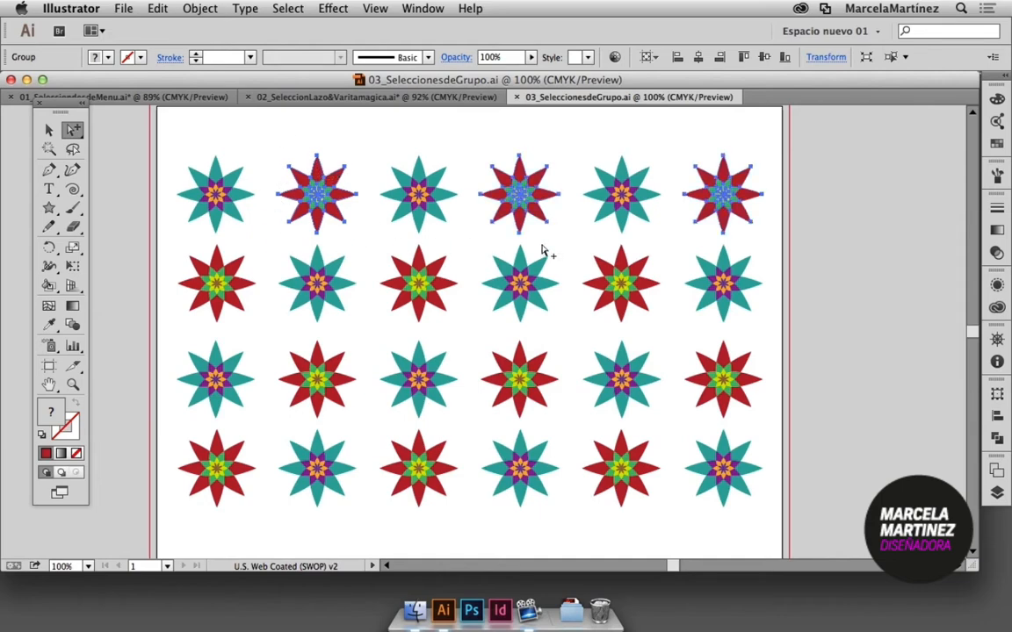
- In 01_SelecciondesdeMenu.ai, select the teal flower's upper petal with the Selection tool and extend the selection to all objects with the same Fill Color
key(v)
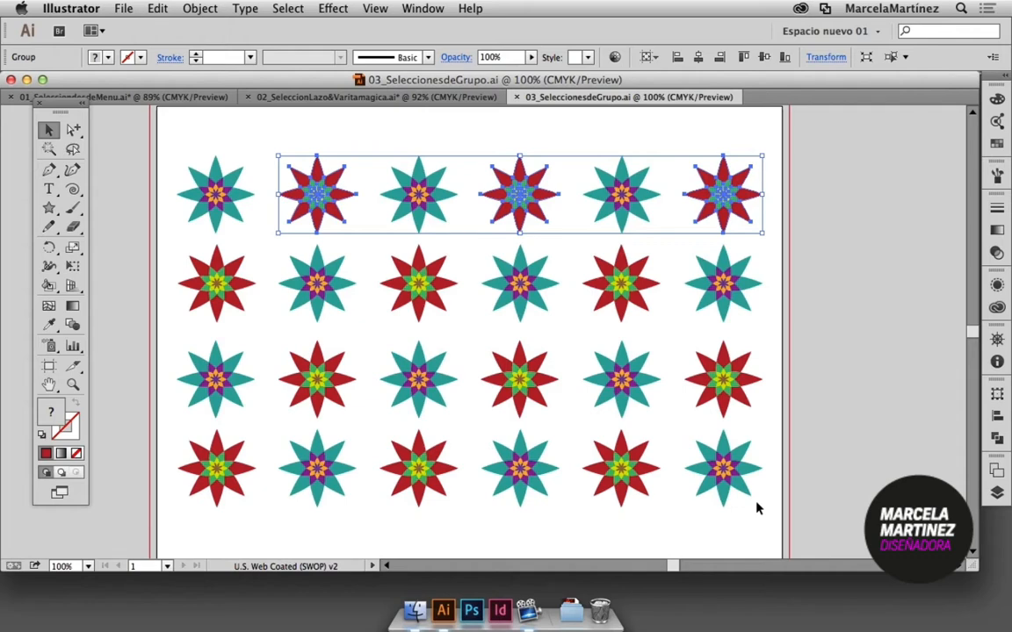
click(356, 253)
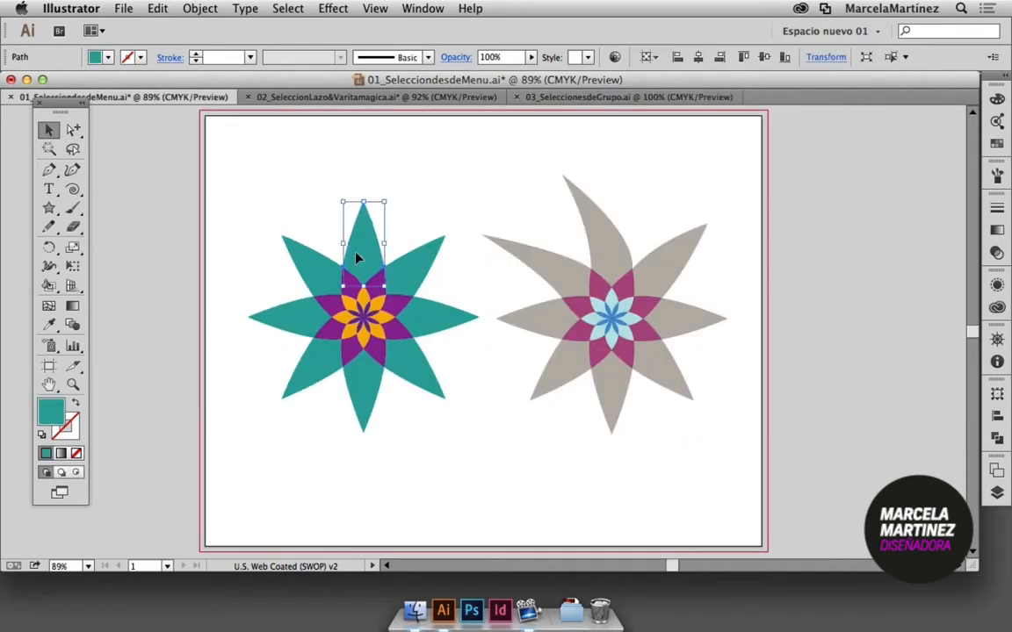
click(442, 201)
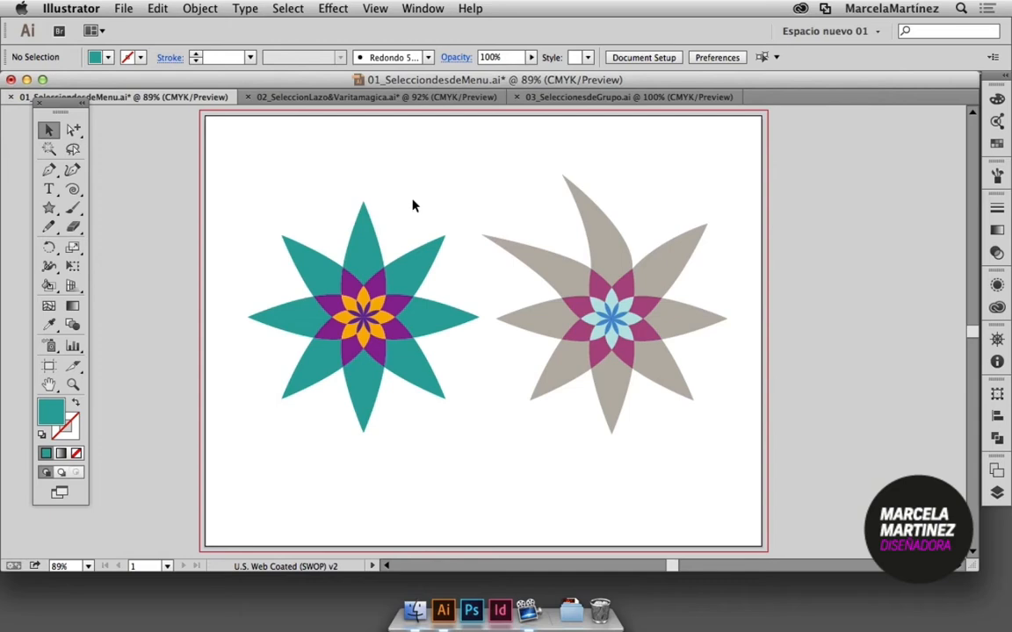
click(367, 260)
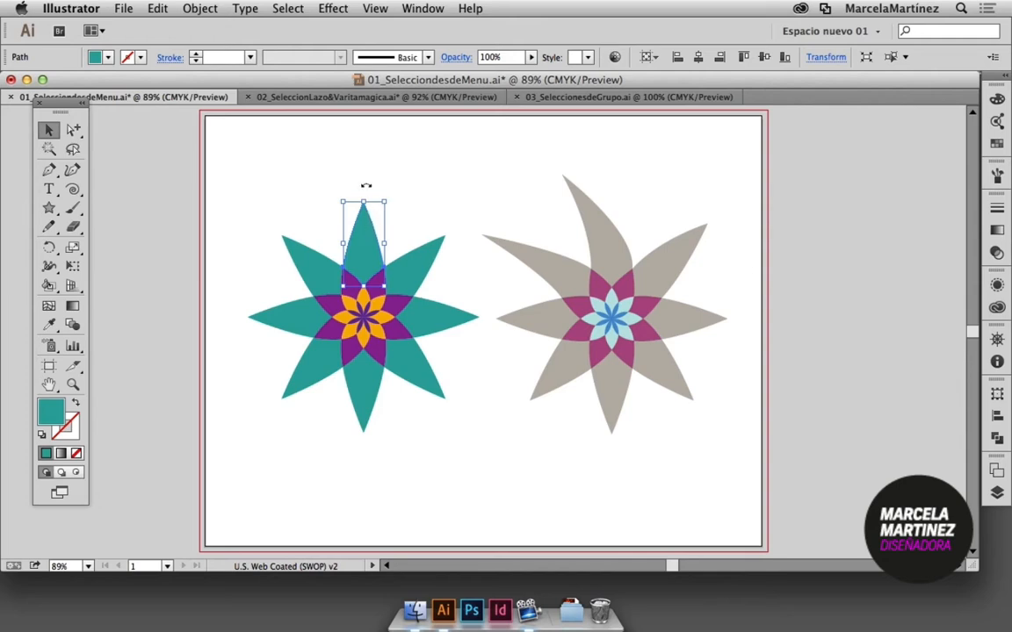
click(288, 9)
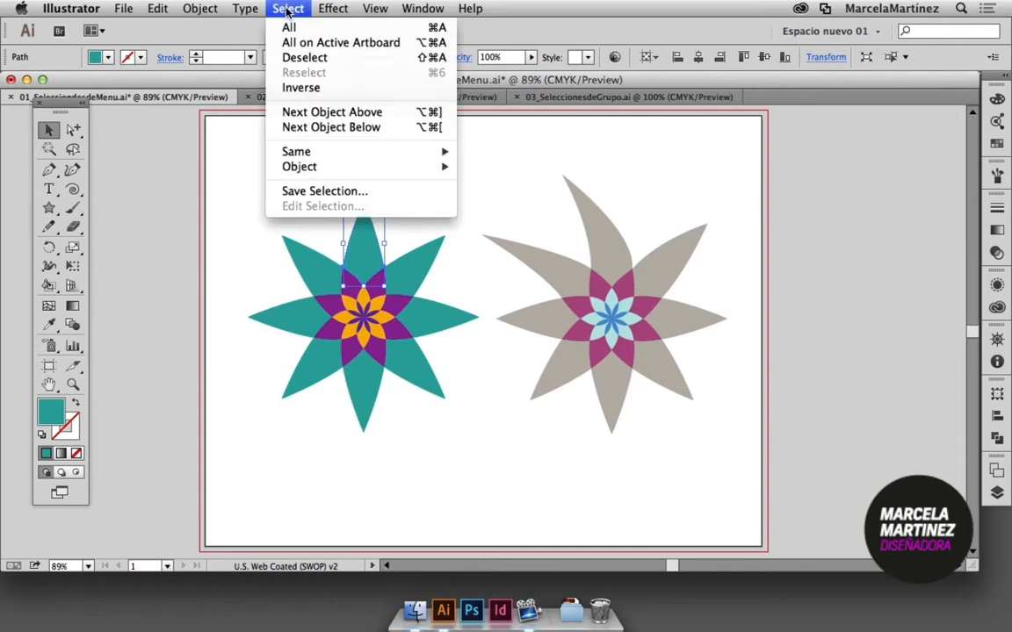
mouse_move(296, 152)
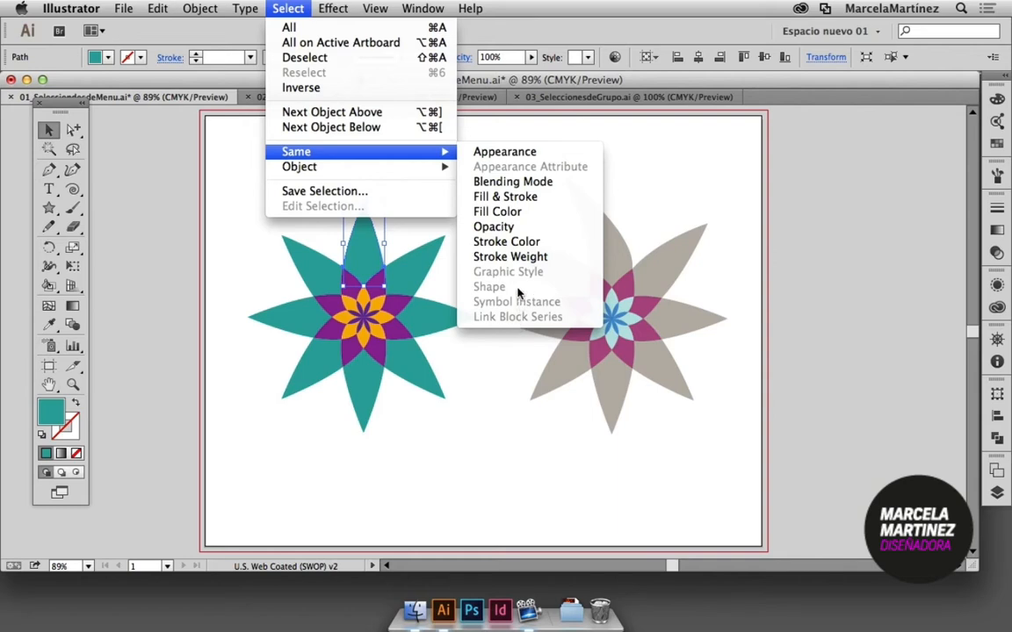
click(508, 218)
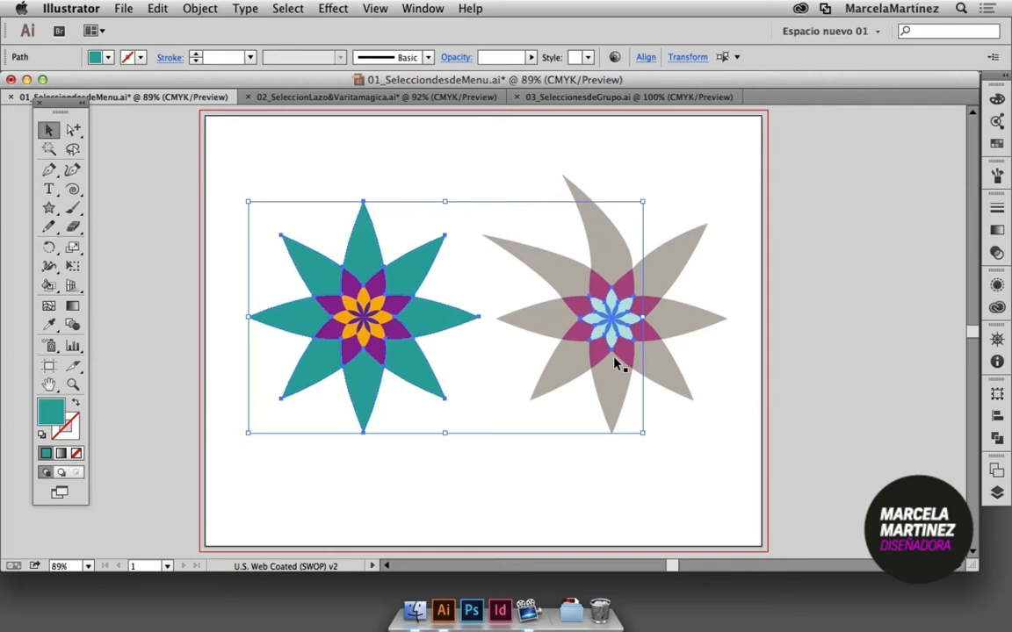
- Select the upper teal petal and all objects with the same Appearance, set their fill's cyan value to 33%, and deselect them
click(400, 180)
click(373, 244)
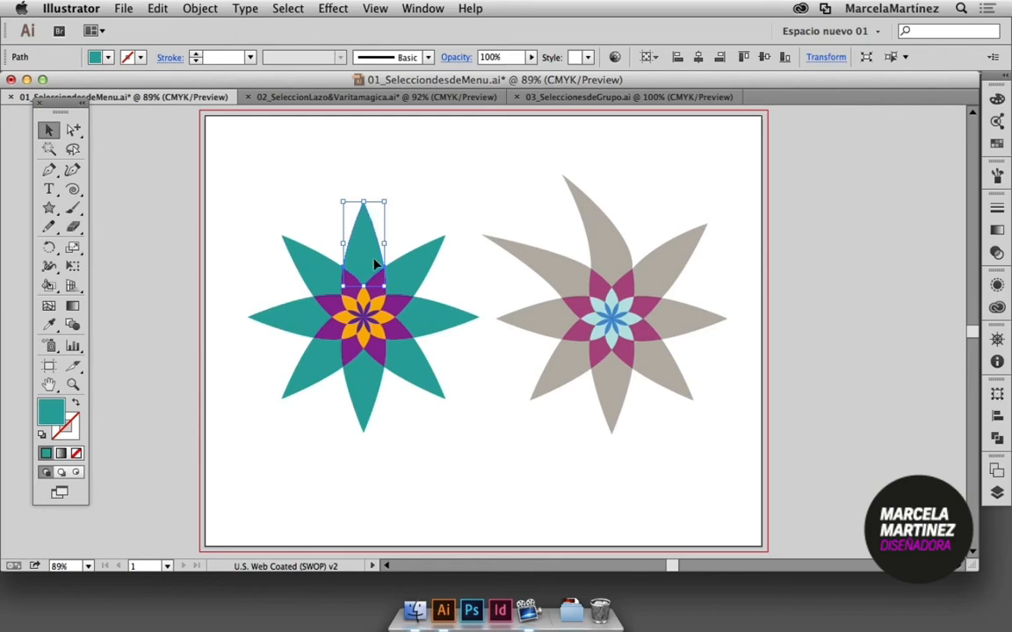
click(285, 9)
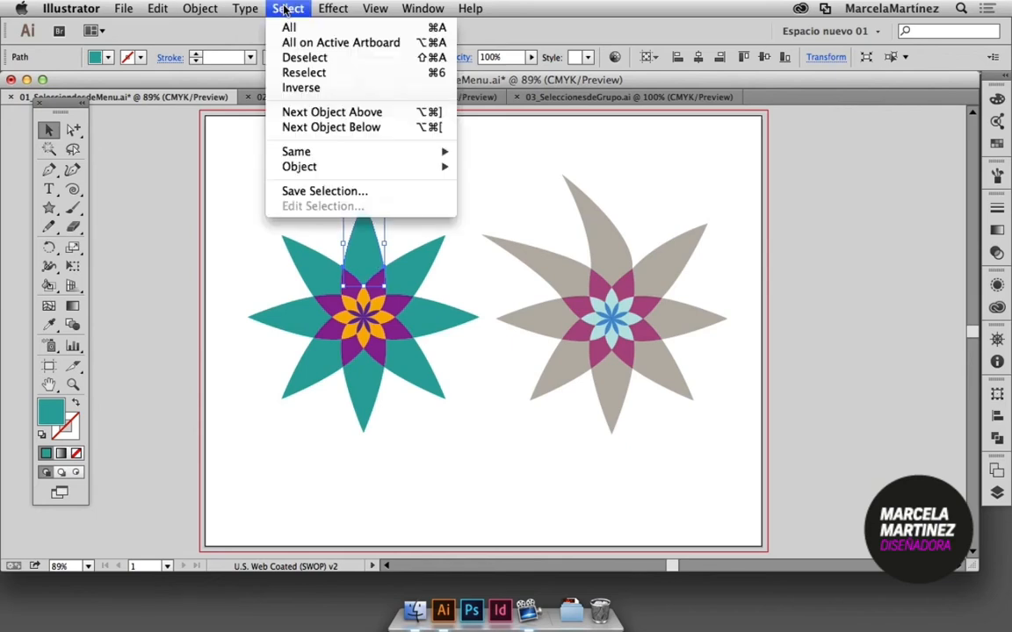
mouse_move(303, 153)
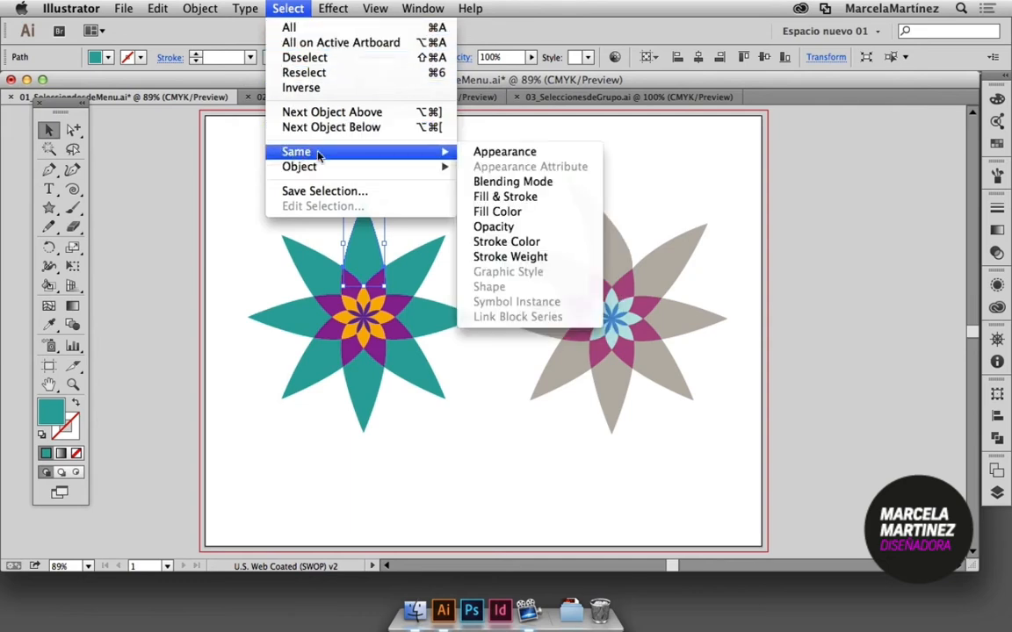
click(504, 152)
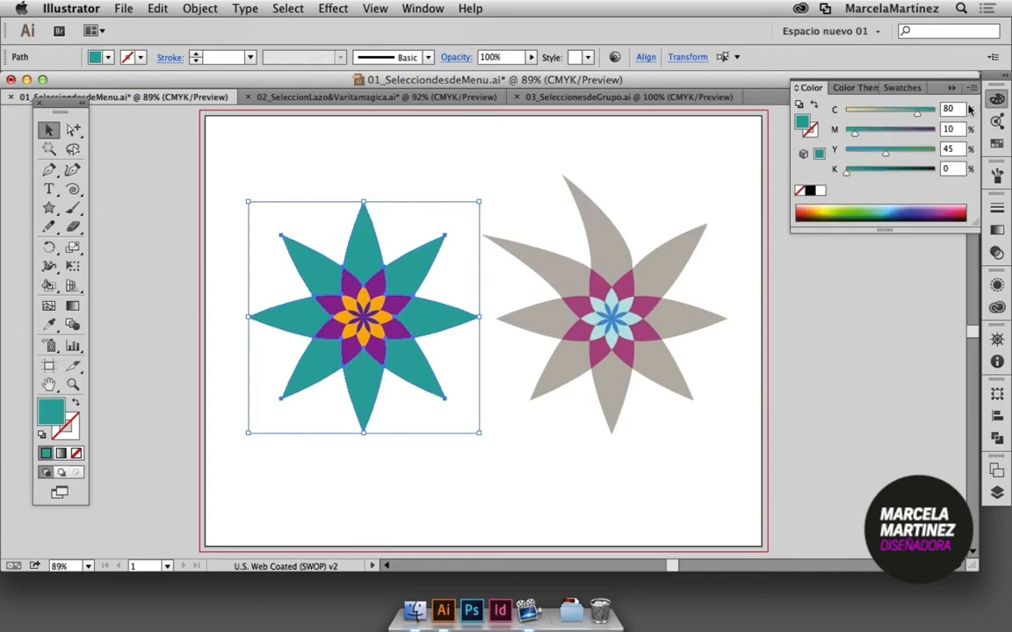
click(874, 112)
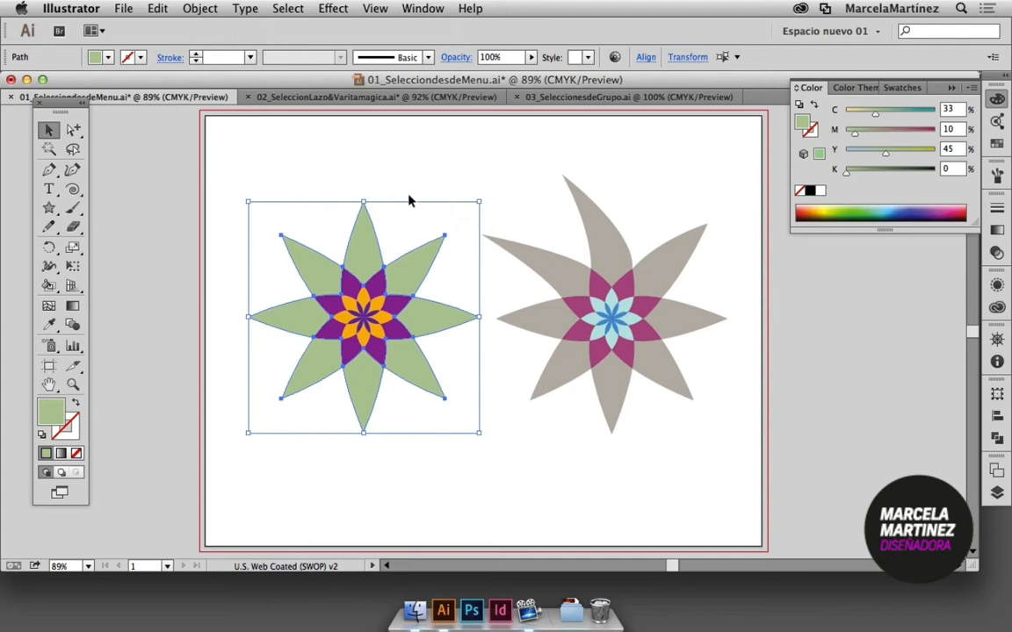
click(463, 170)
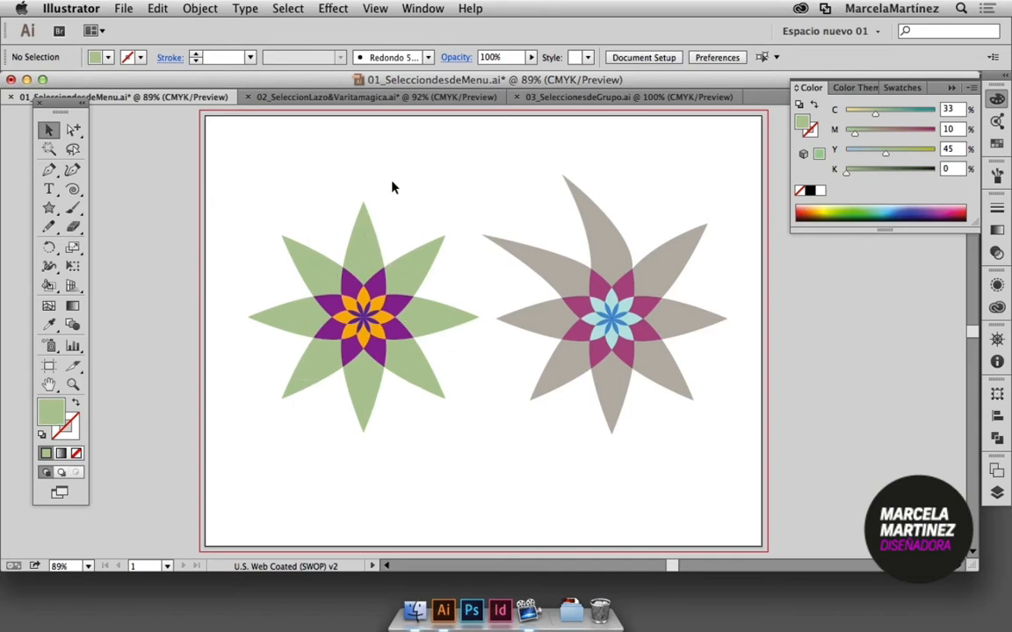
- Repeat the last same-appearance selection with Reselect, then invert it to select all the other artwork
click(288, 10)
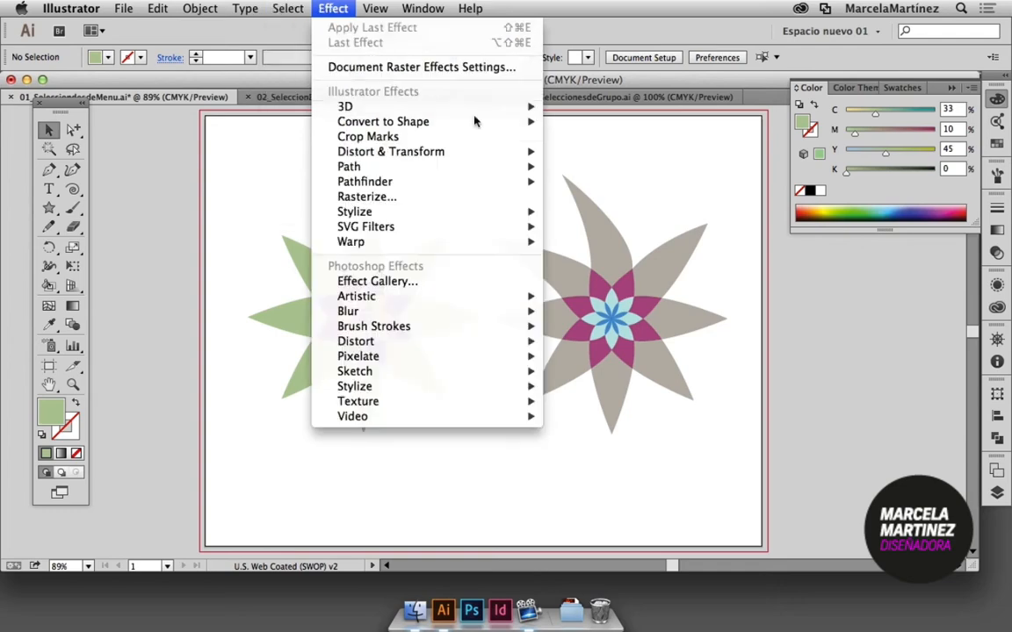
click(286, 54)
click(288, 9)
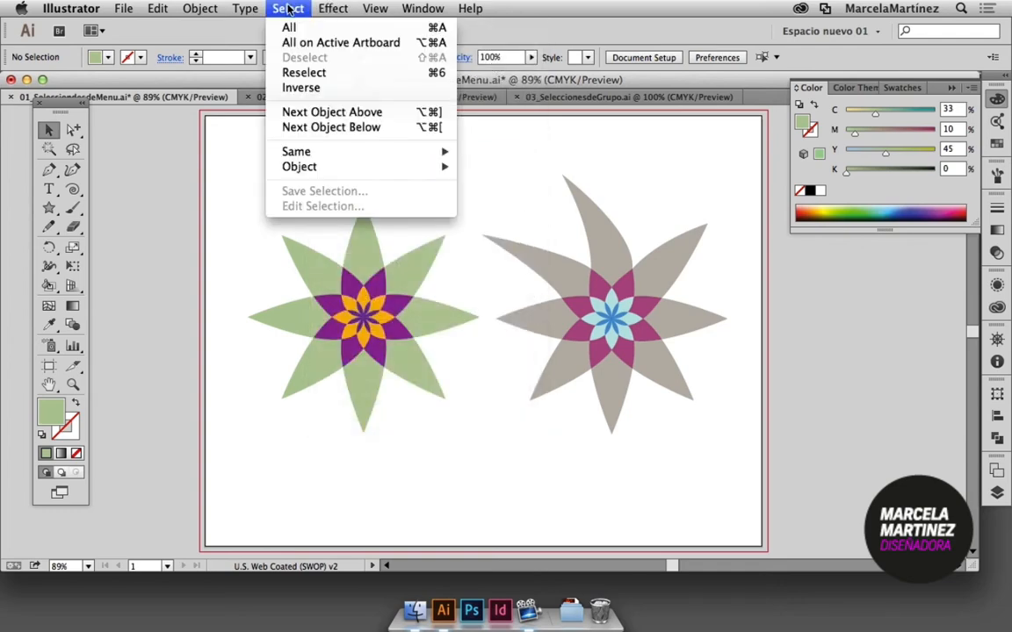
click(321, 74)
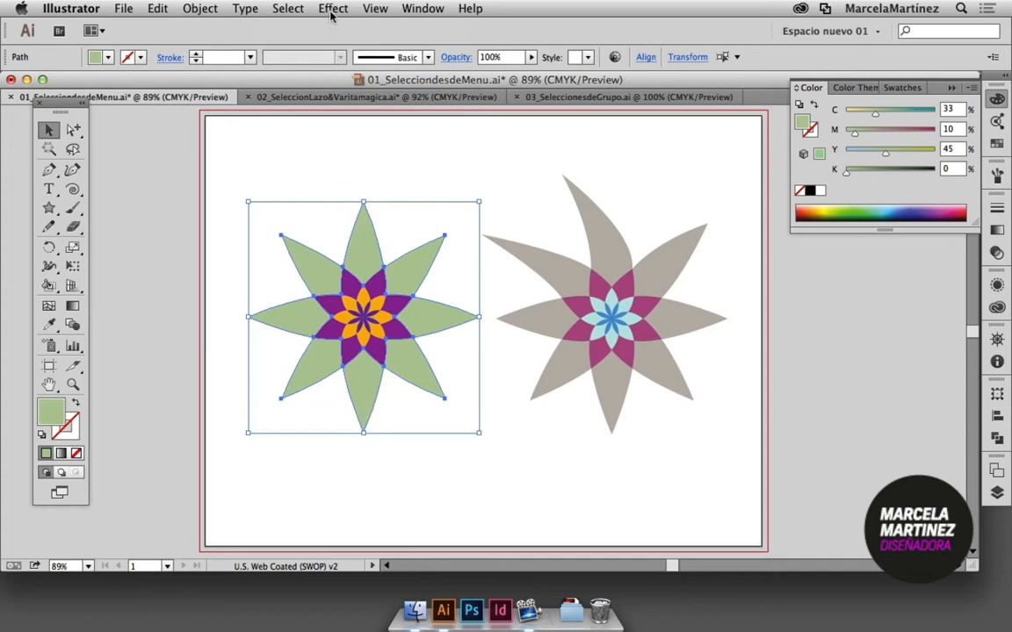
click(289, 9)
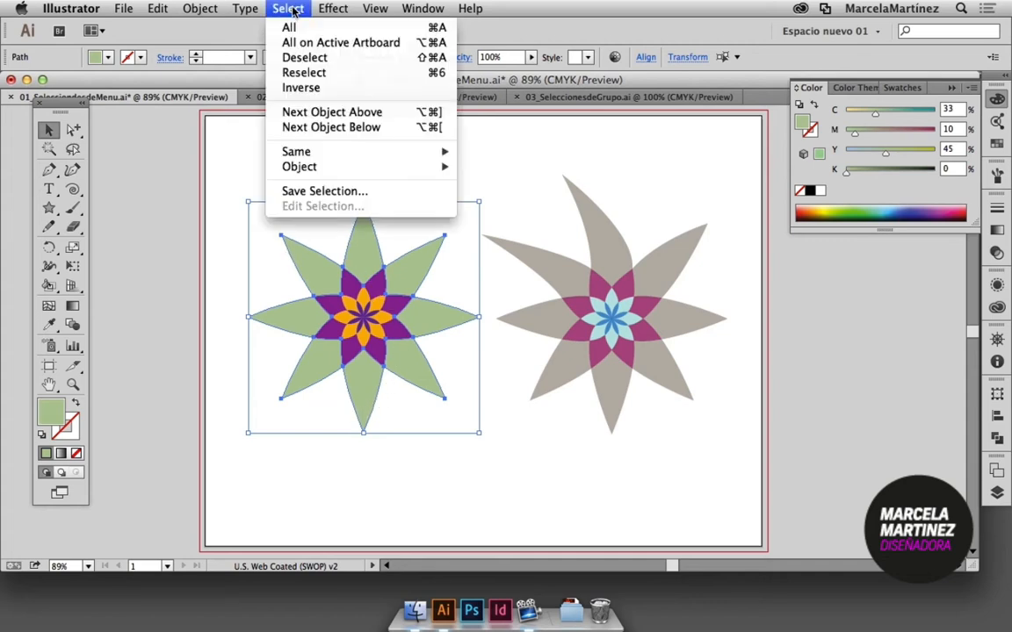
click(301, 88)
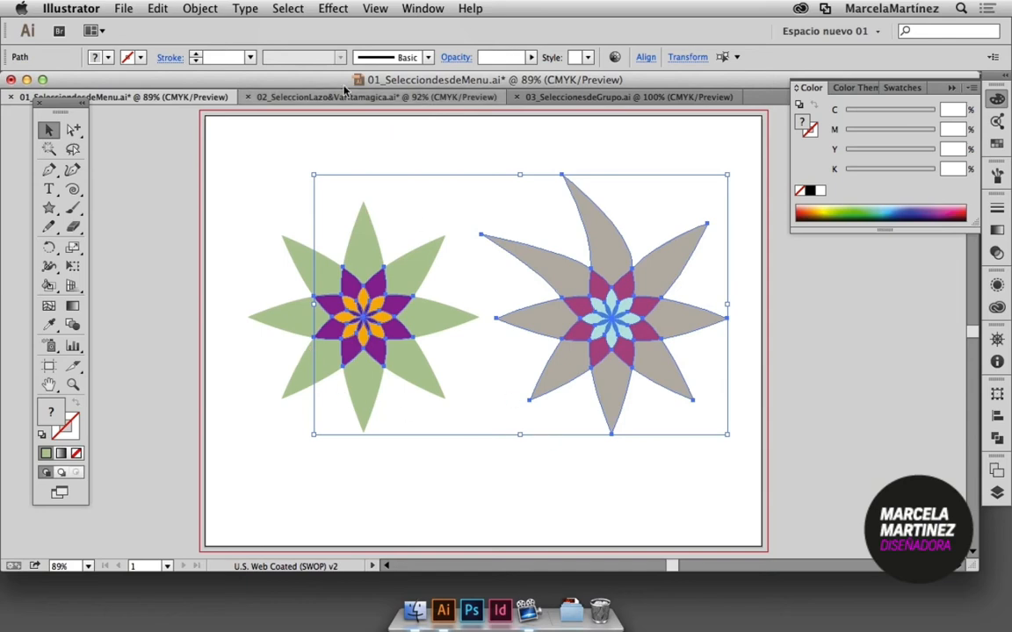
- Save the current inverted selection under the name "Seleccion flor"
click(288, 9)
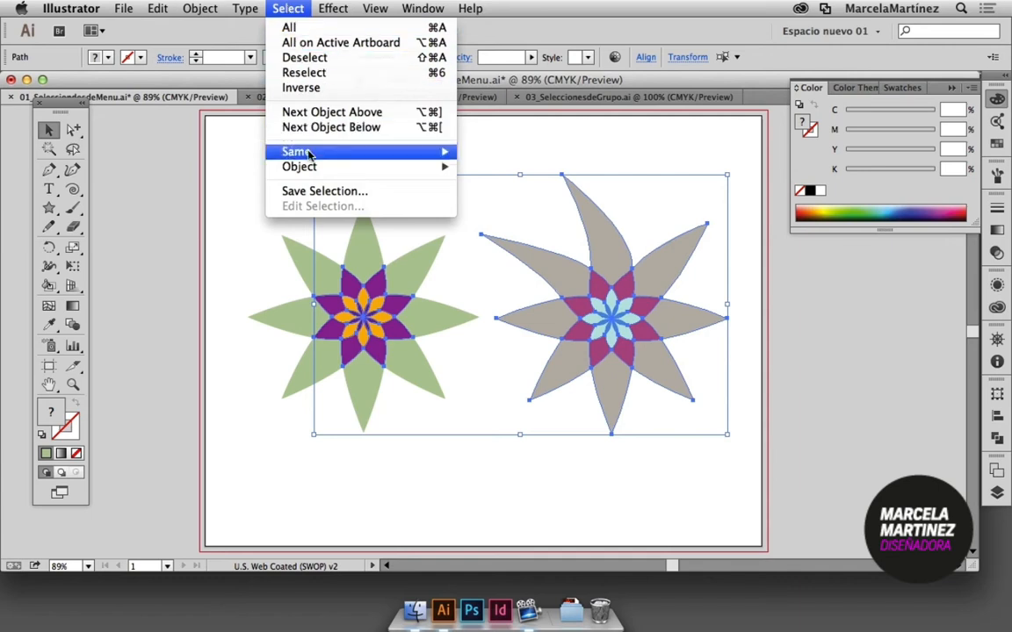
click(338, 191)
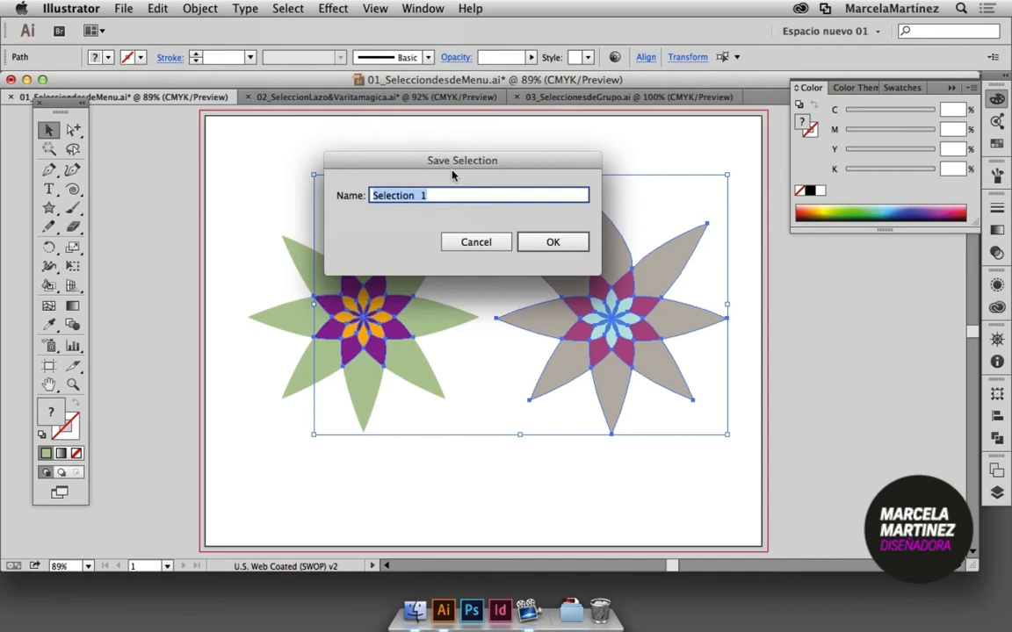
text(S)
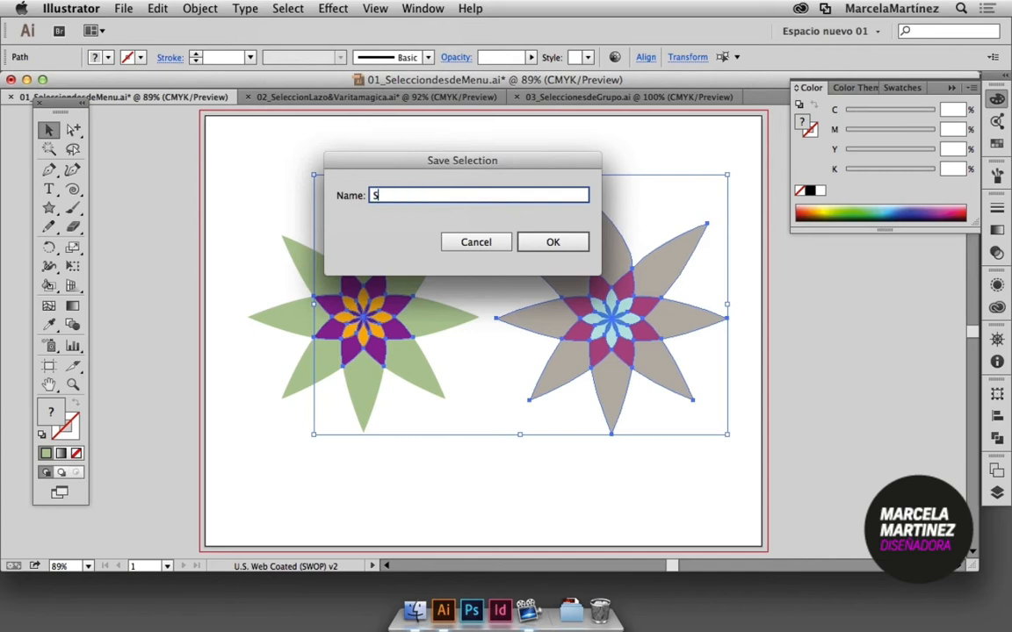
text(eleccion flor)
key(Return)
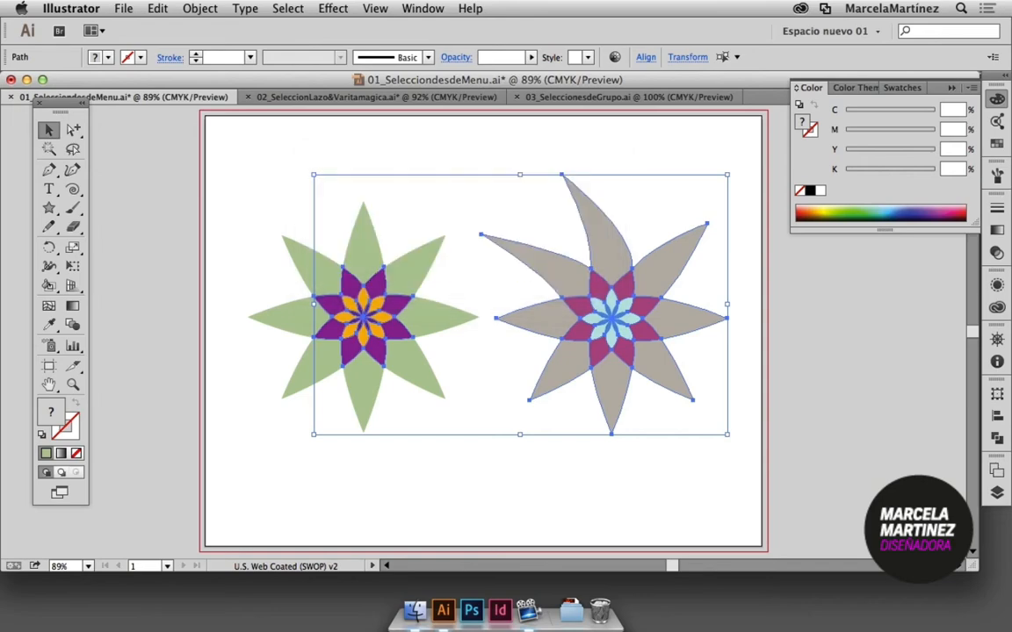
- Deselect everything and recall the saved selection "Seleccion flor"
click(436, 141)
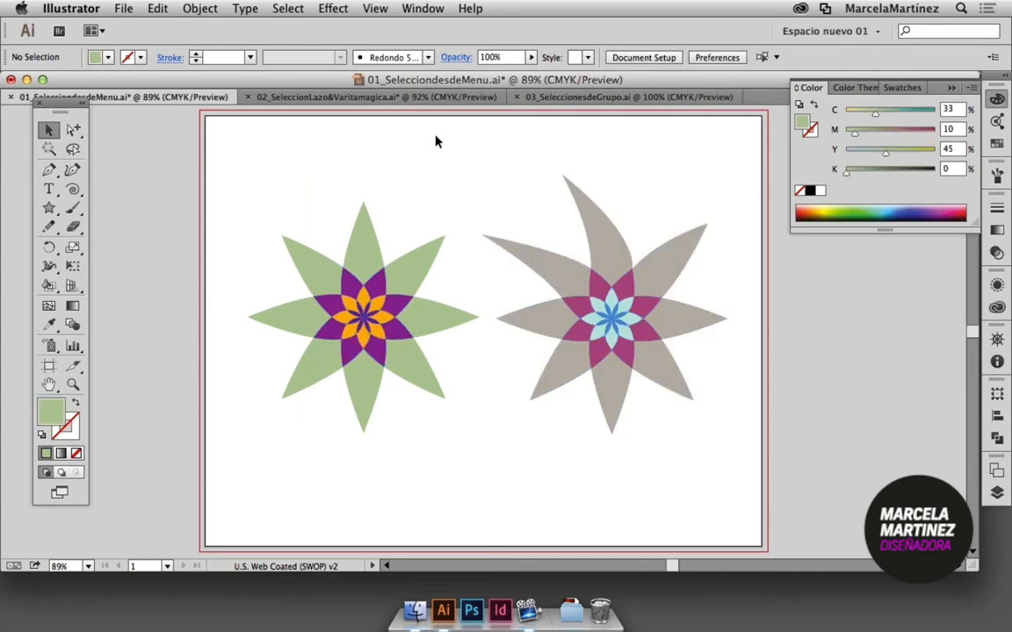
click(288, 8)
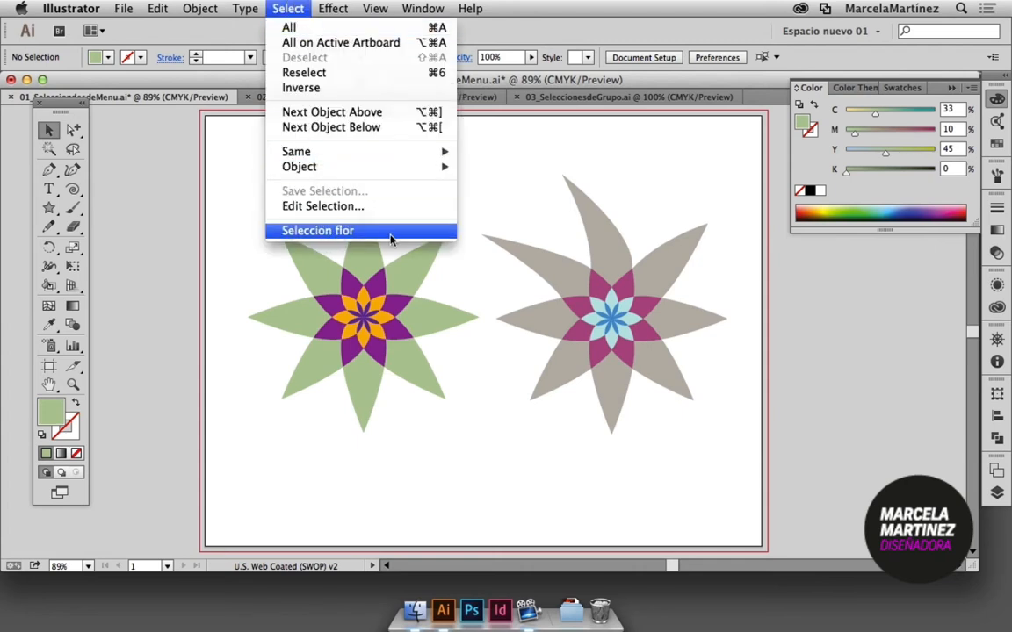
click(338, 231)
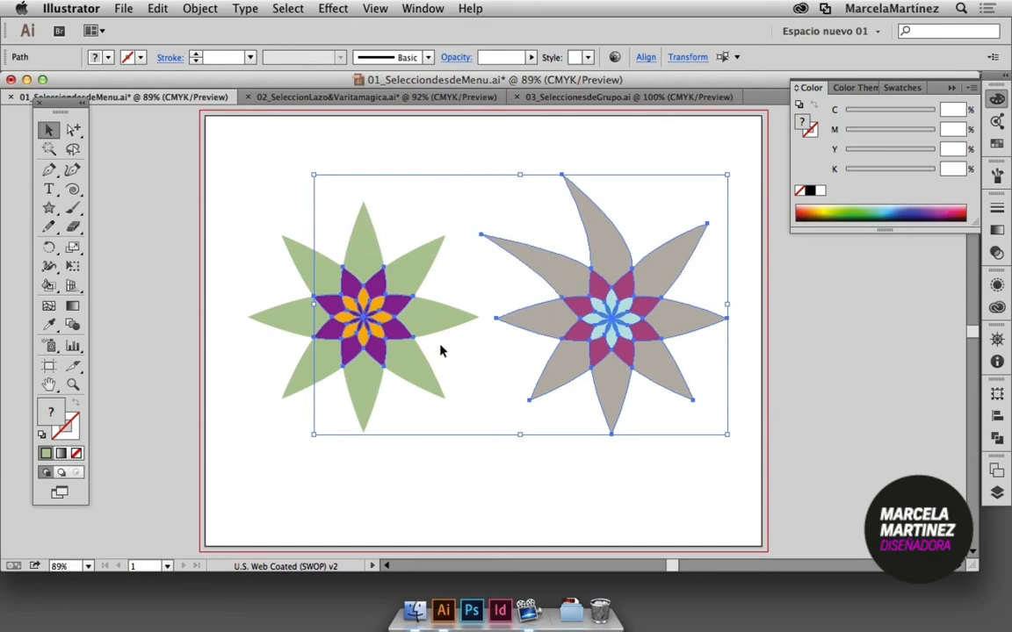
- Review the saved selection "Seleccion flor" with Edit Selection, accept the dialog, and deselect everything
click(289, 9)
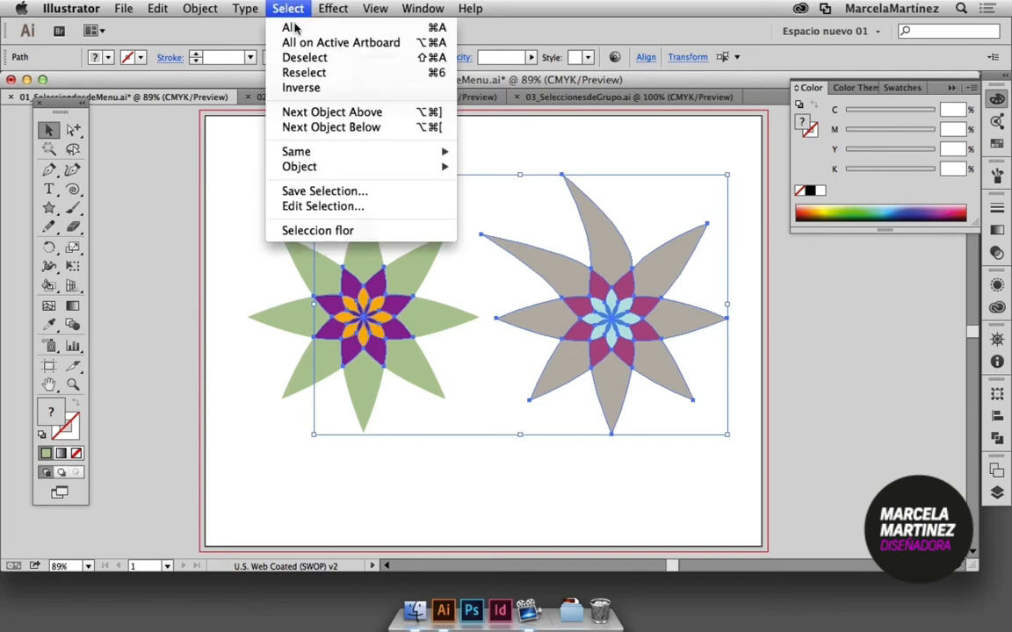
click(306, 206)
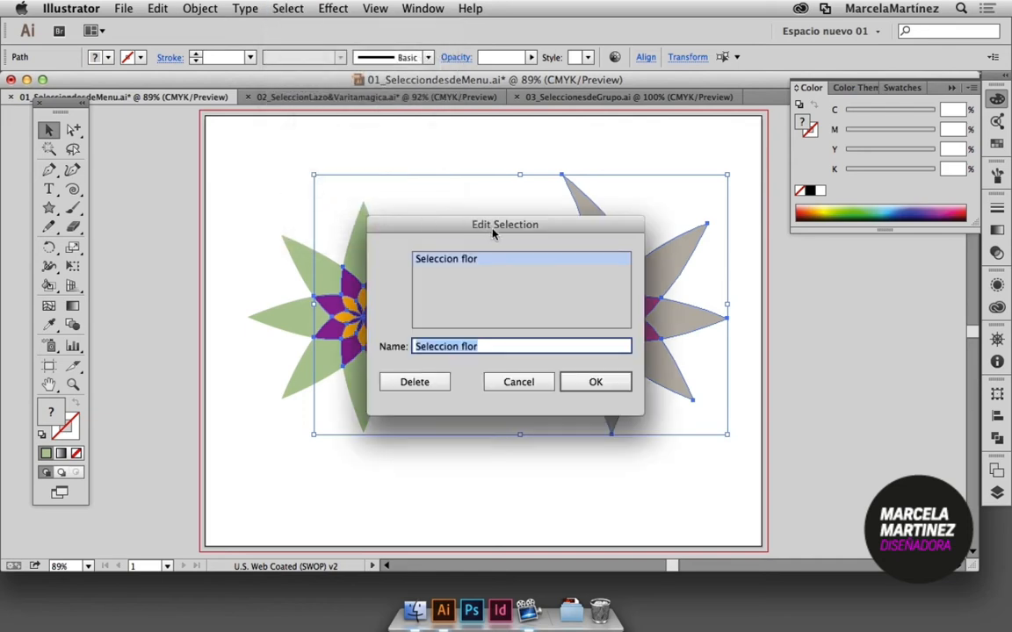
drag(505, 227, 459, 211)
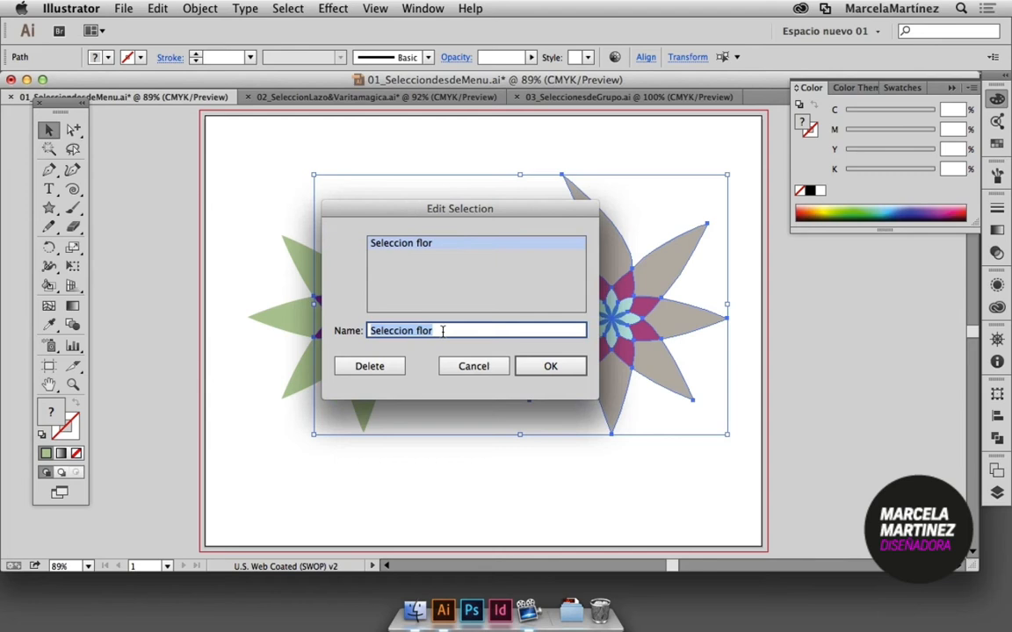
click(393, 245)
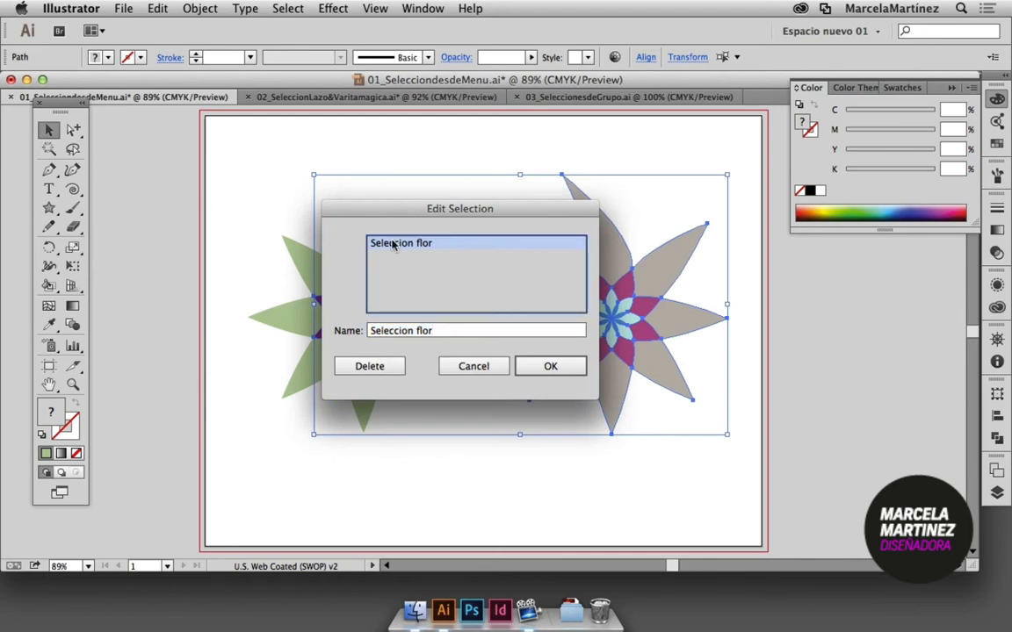
click(550, 365)
click(698, 458)
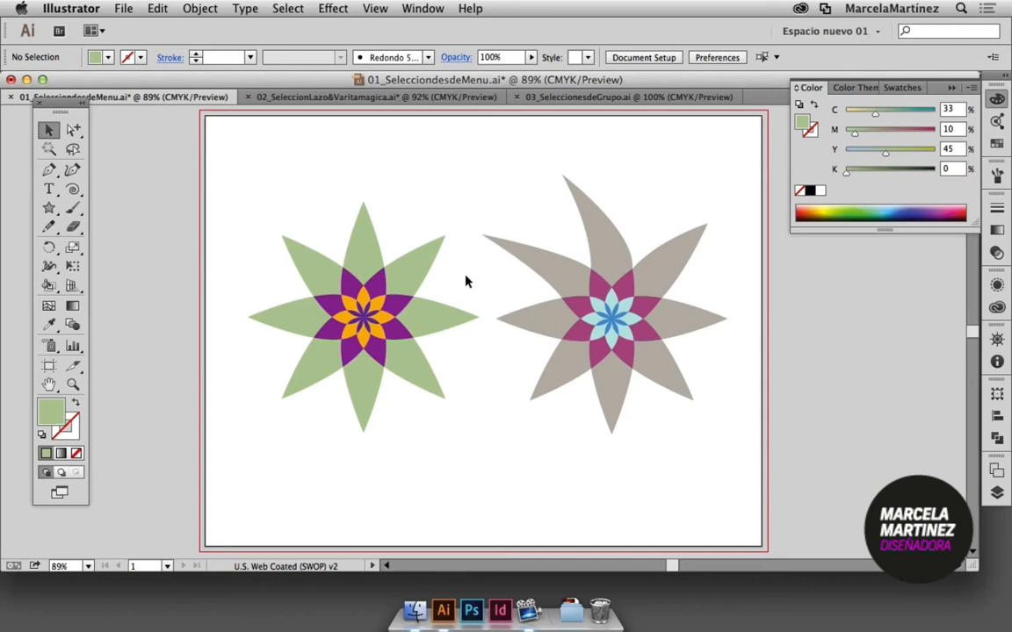
- Select all eight outer green petals of the left flower and group them
click(420, 272)
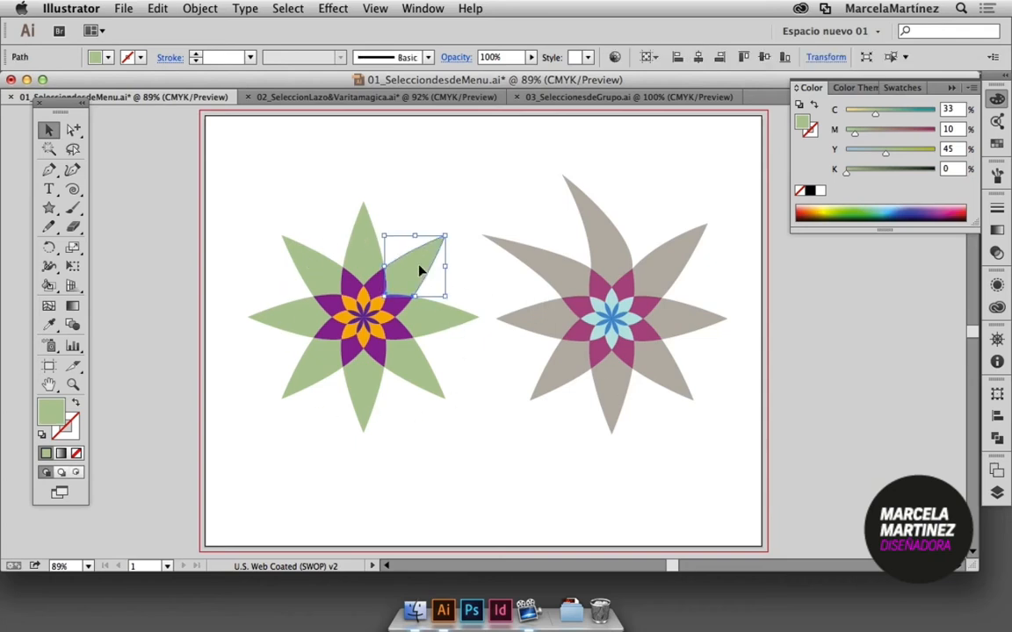
shift+click(300, 269)
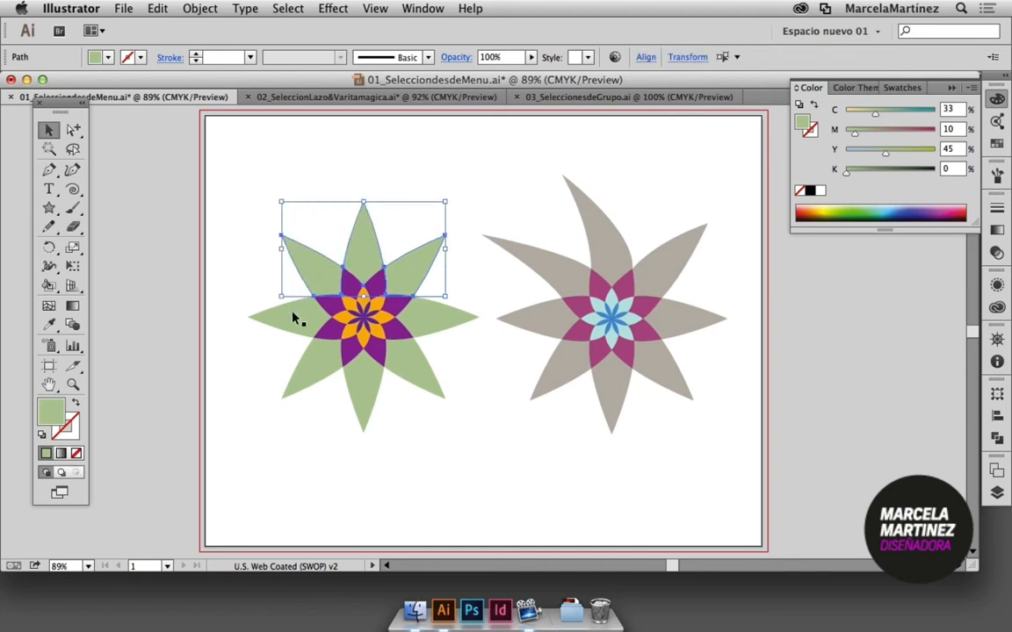
shift+click(293, 317)
shift+click(430, 321)
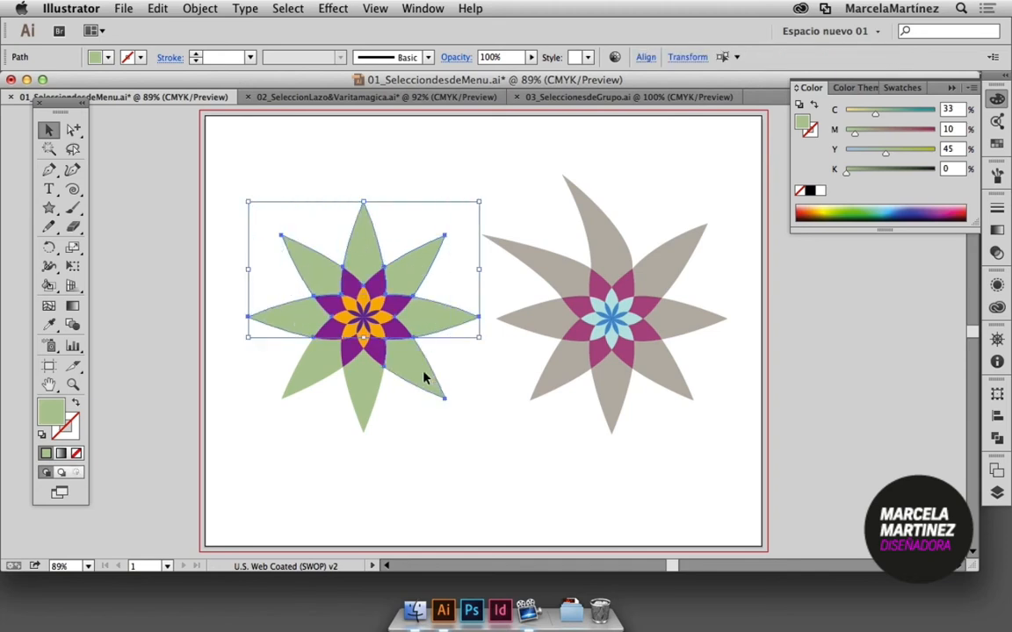
shift+click(424, 377)
shift+click(368, 400)
shift+click(313, 375)
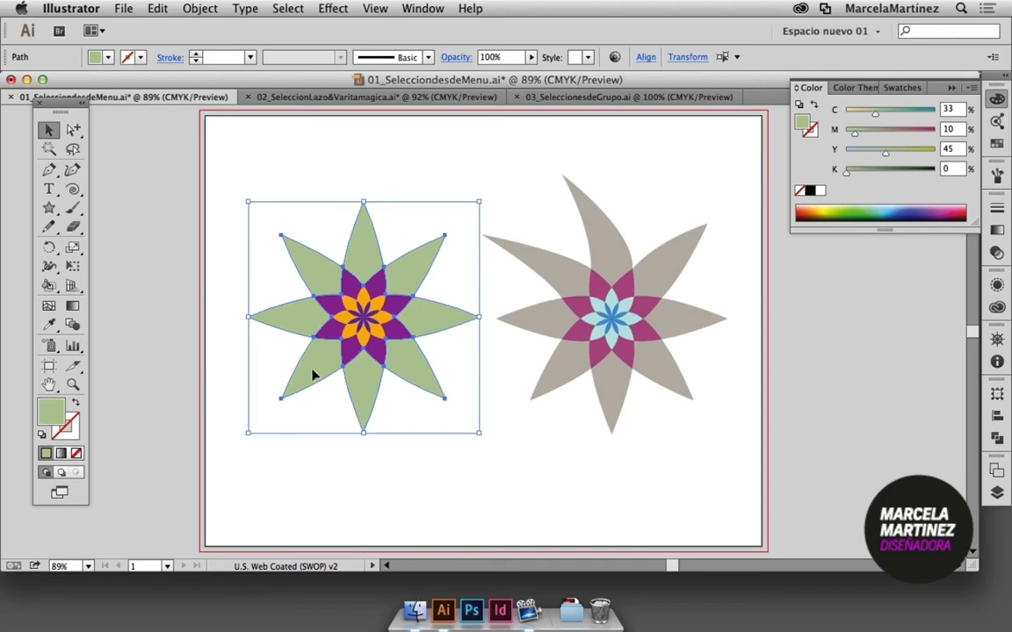
key(super+g)
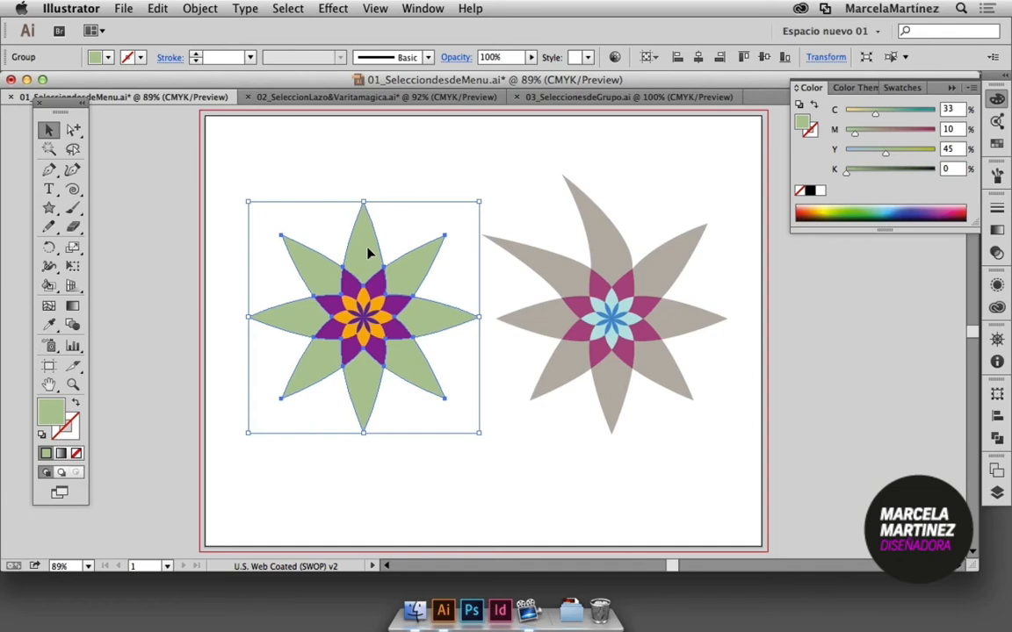
- Isolate the green petal group of the left flower
right_click(368, 253)
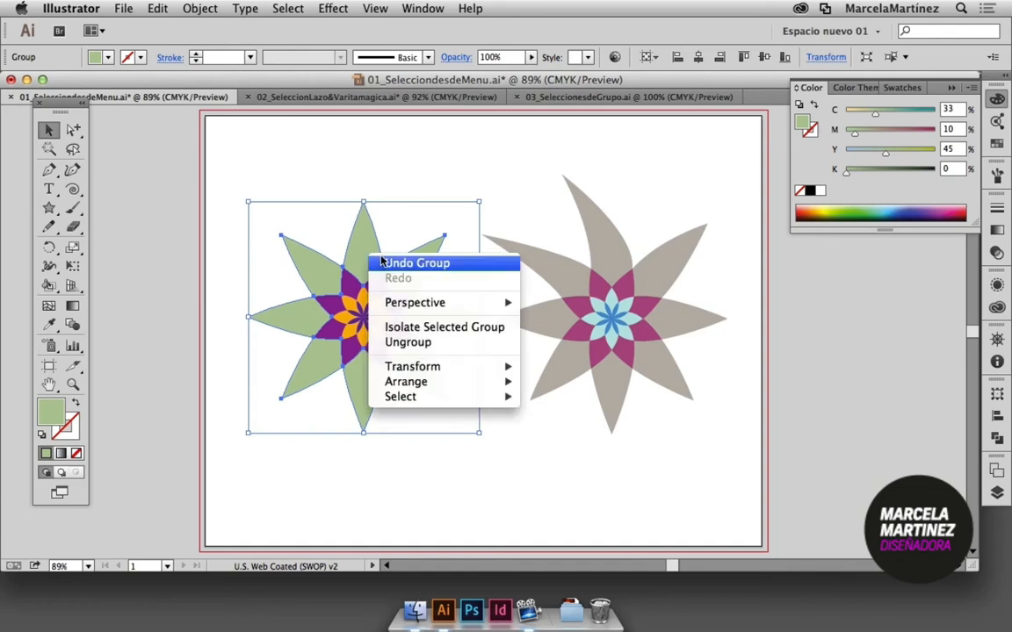
click(370, 243)
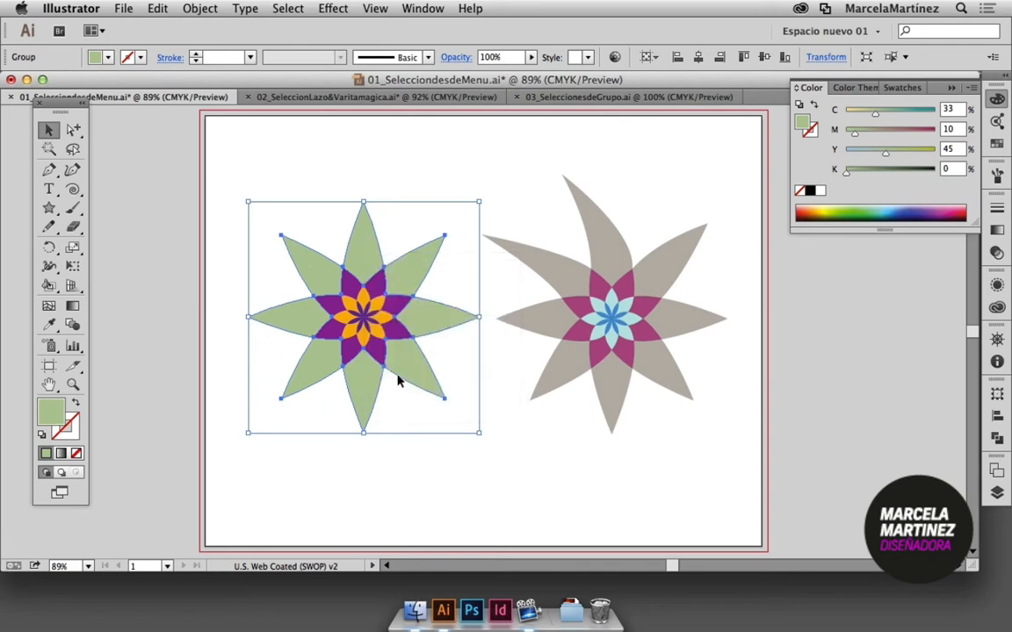
right_click(363, 237)
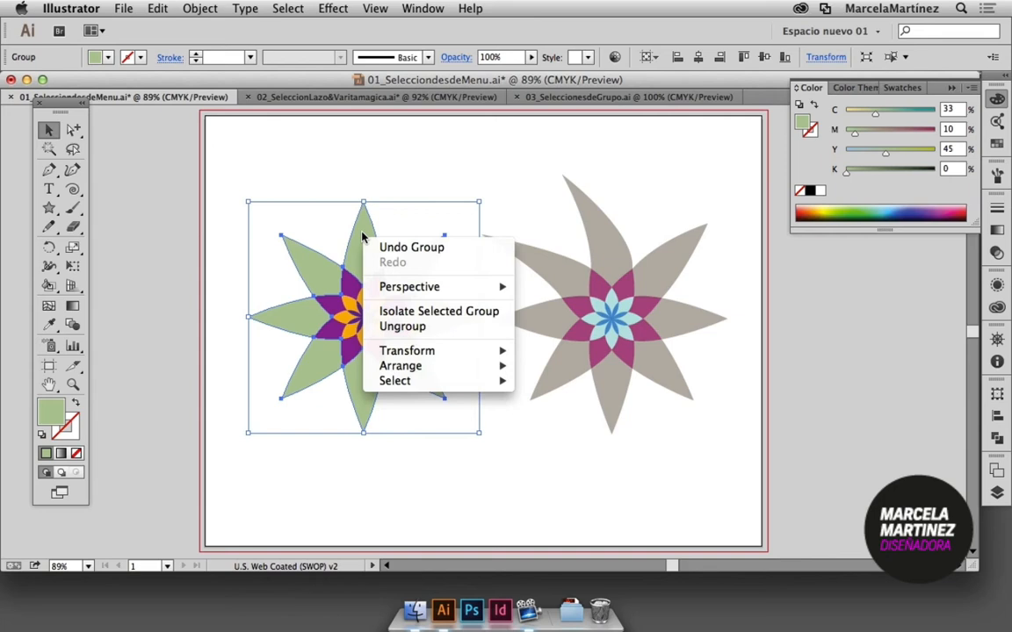
click(442, 313)
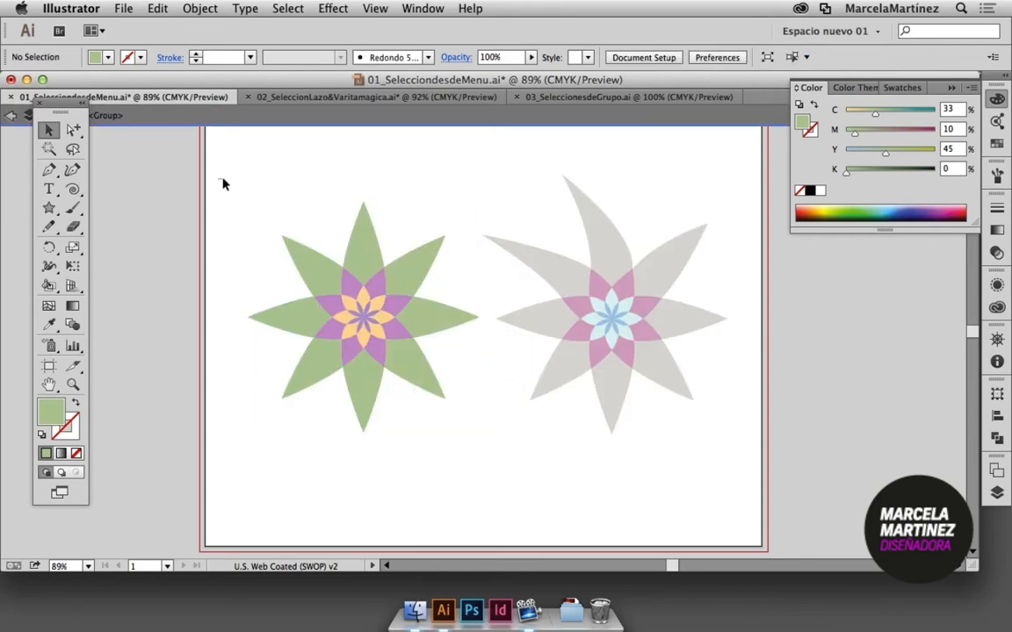
- Test marquee selections over the isolated green petals and over the dimmed right flower, finishing with nothing selected
drag(218, 179, 499, 463)
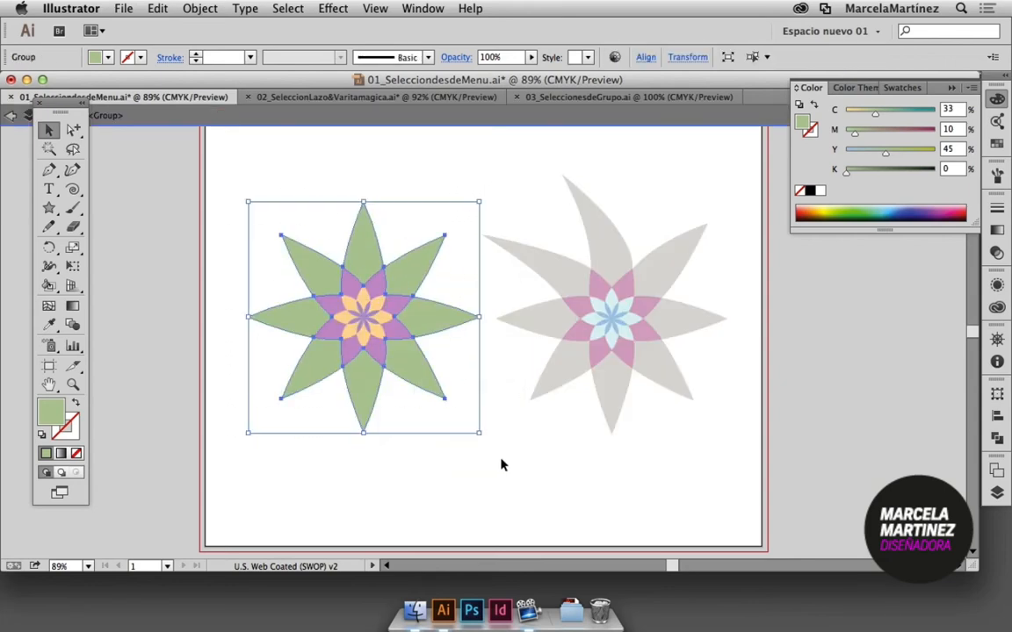
click(510, 464)
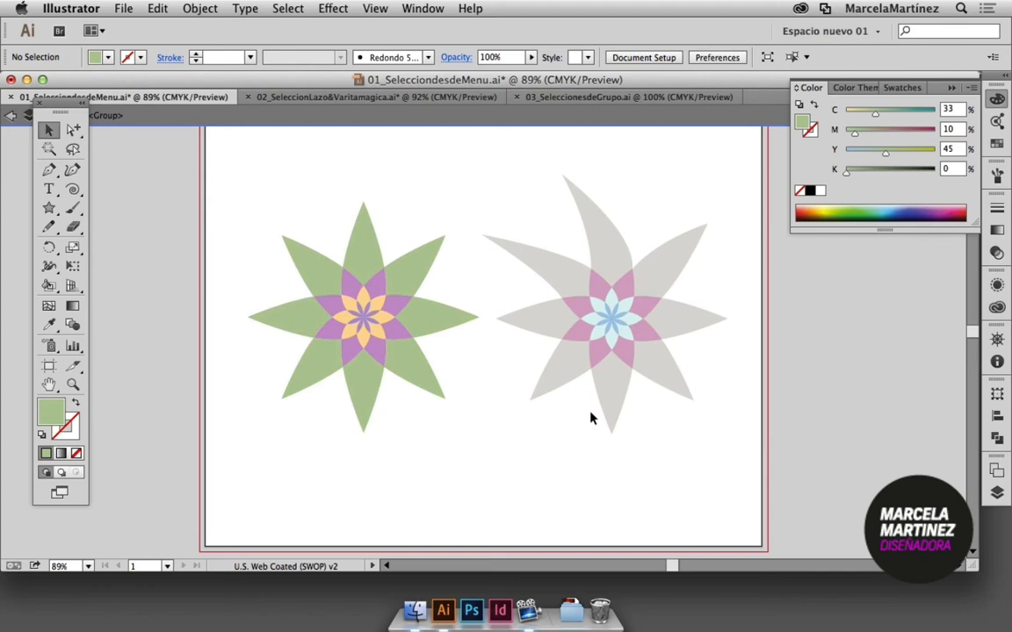
drag(502, 178, 604, 341)
drag(708, 441, 522, 174)
drag(227, 177, 476, 423)
click(523, 445)
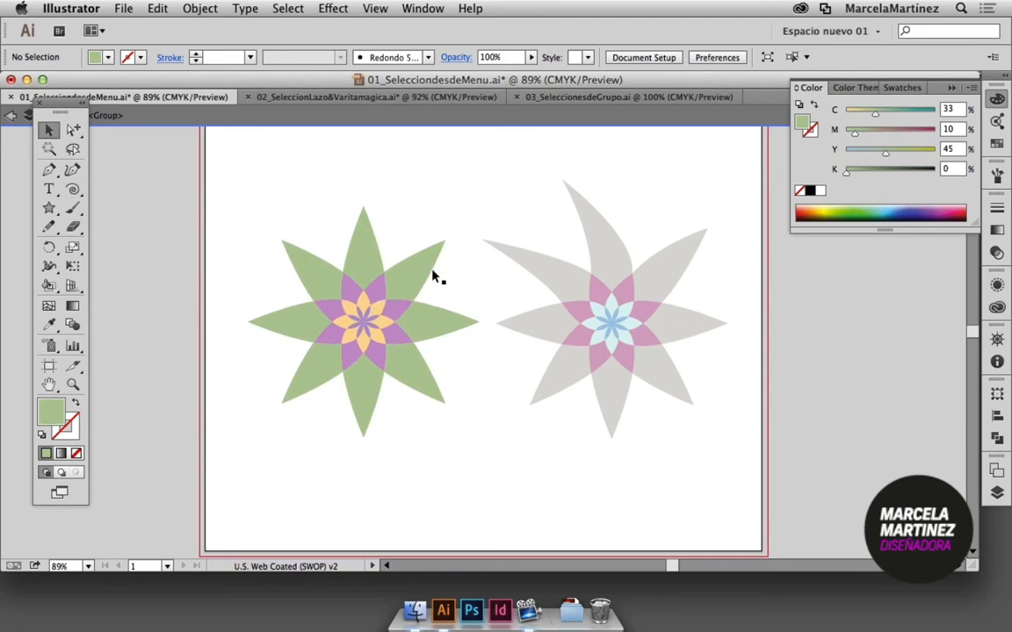
- Exit isolation mode, test selecting pieces of both flowers, and deselect everything
double_click(486, 195)
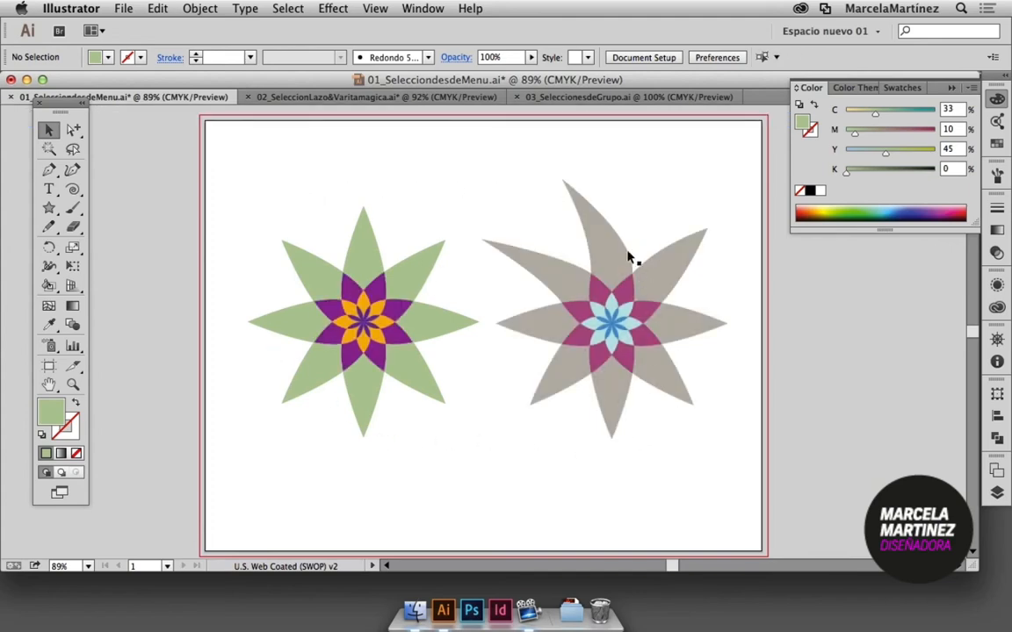
click(600, 255)
click(400, 289)
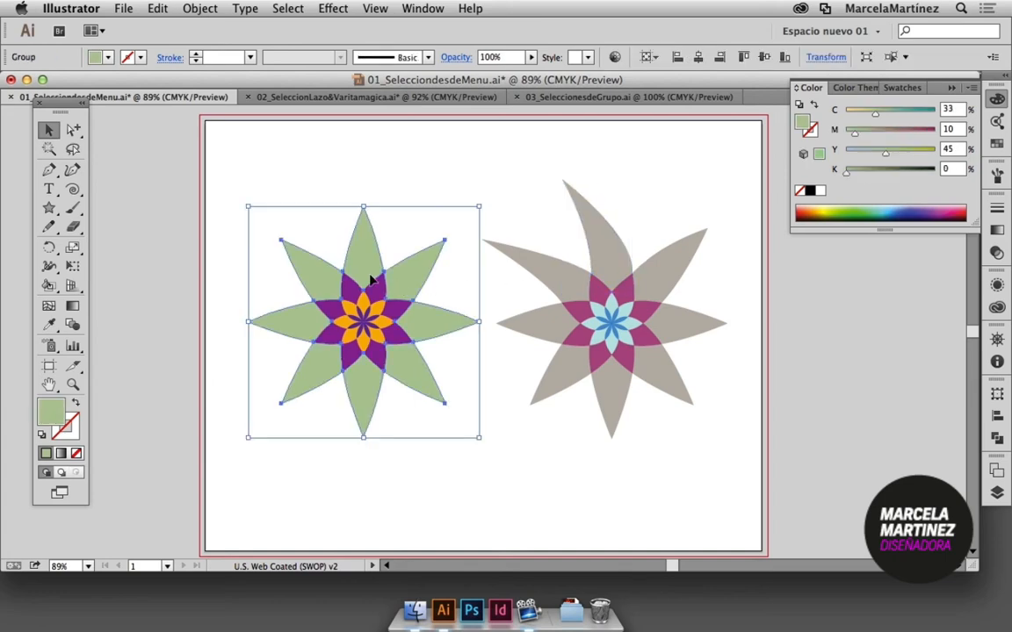
click(562, 326)
click(675, 344)
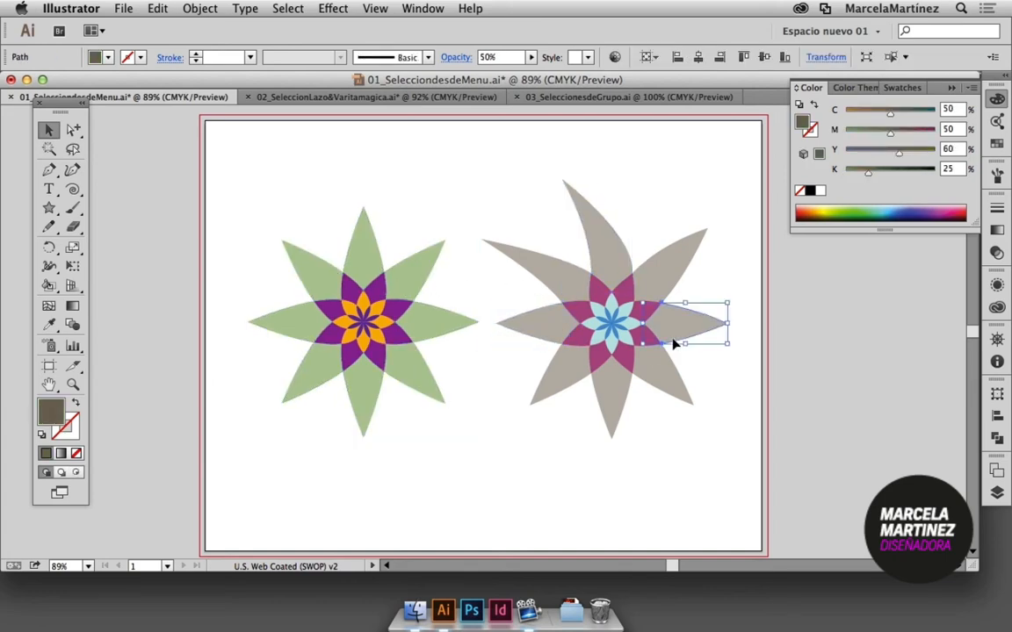
click(467, 233)
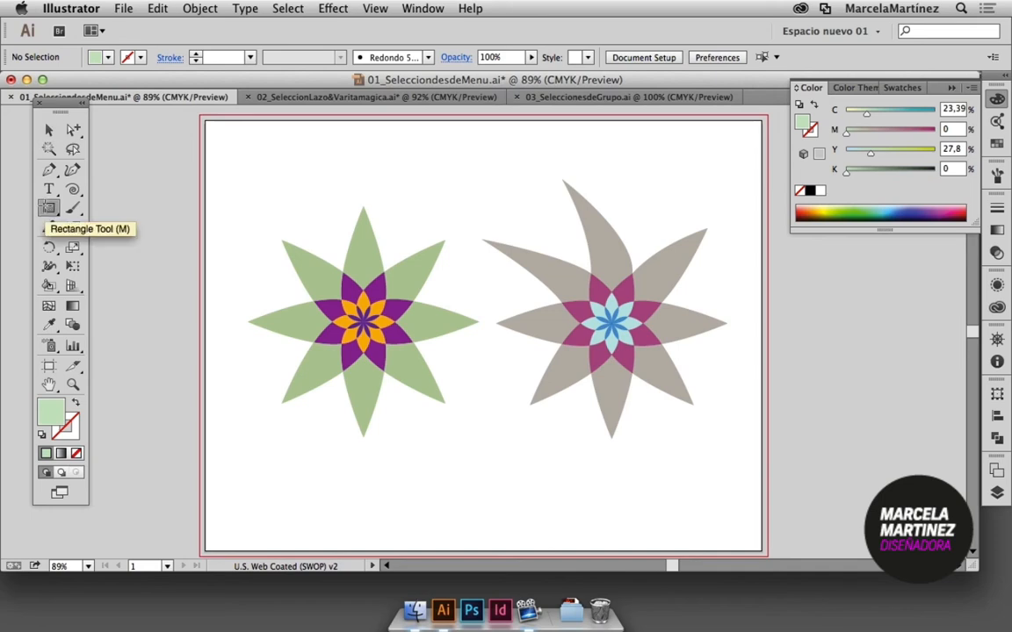
- Draw a wide light green rectangle covering both flowers, send it to the back, and deselect it
click(48, 208)
drag(228, 199, 744, 446)
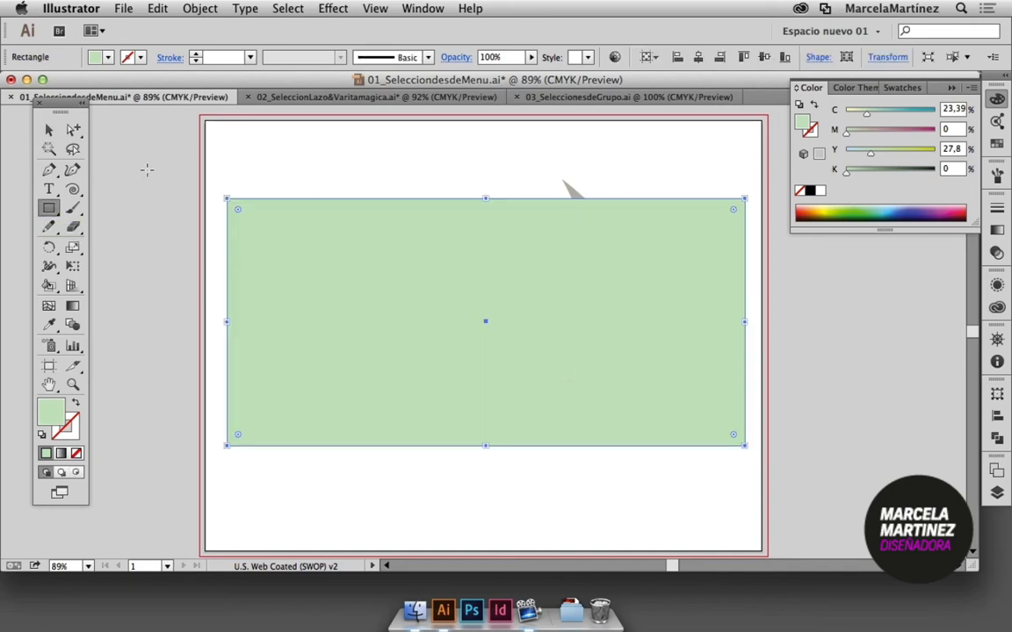
click(49, 129)
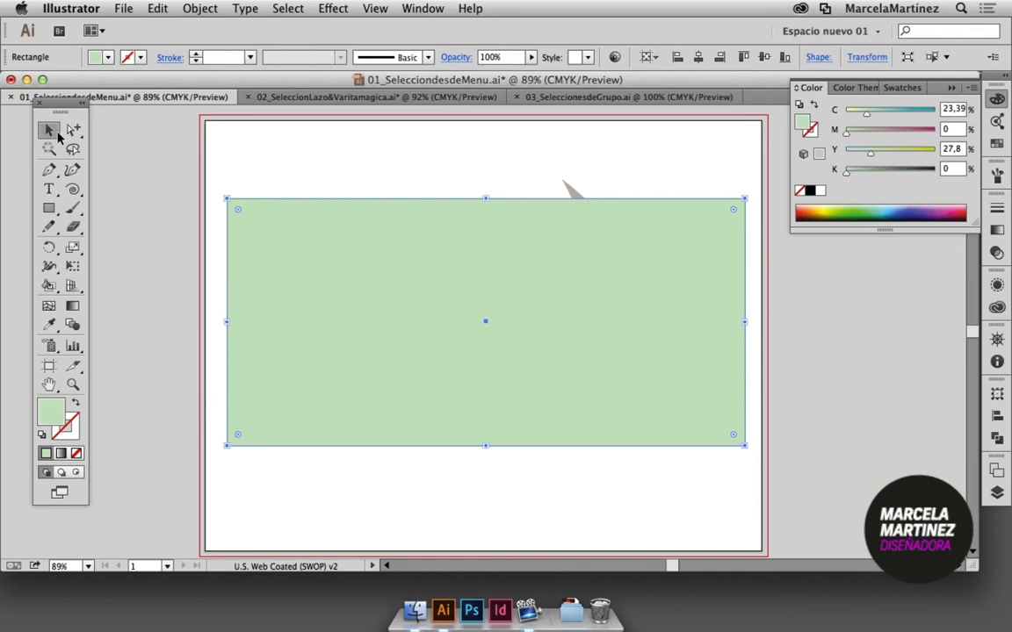
right_click(461, 279)
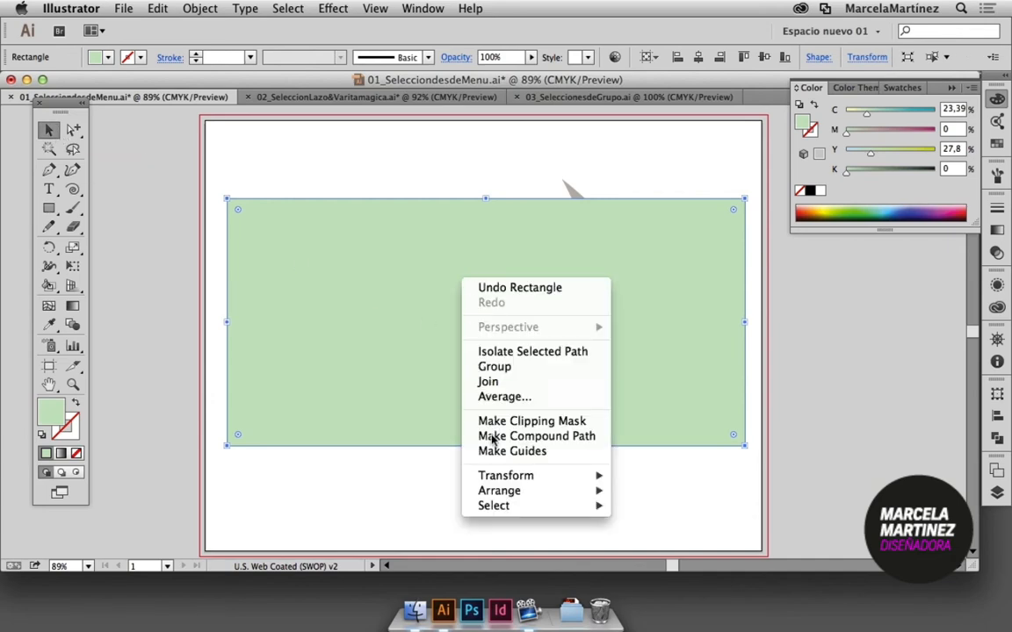
mouse_move(562, 492)
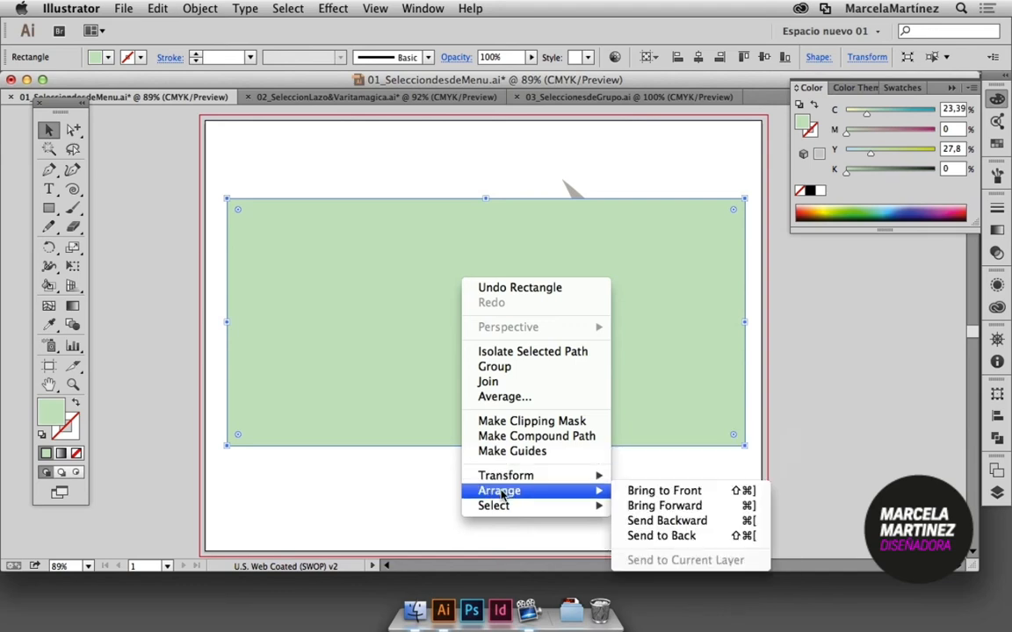
click(667, 536)
click(653, 494)
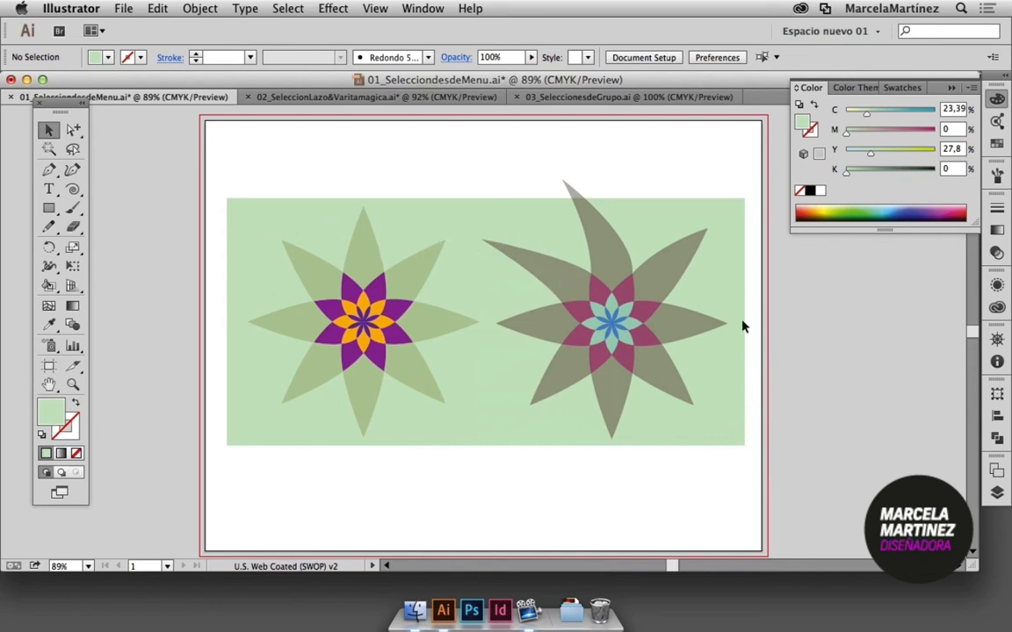
- Select the left flower's upper-right petal, cycle to the rectangle beneath it and back to the petal, and deselect
click(411, 281)
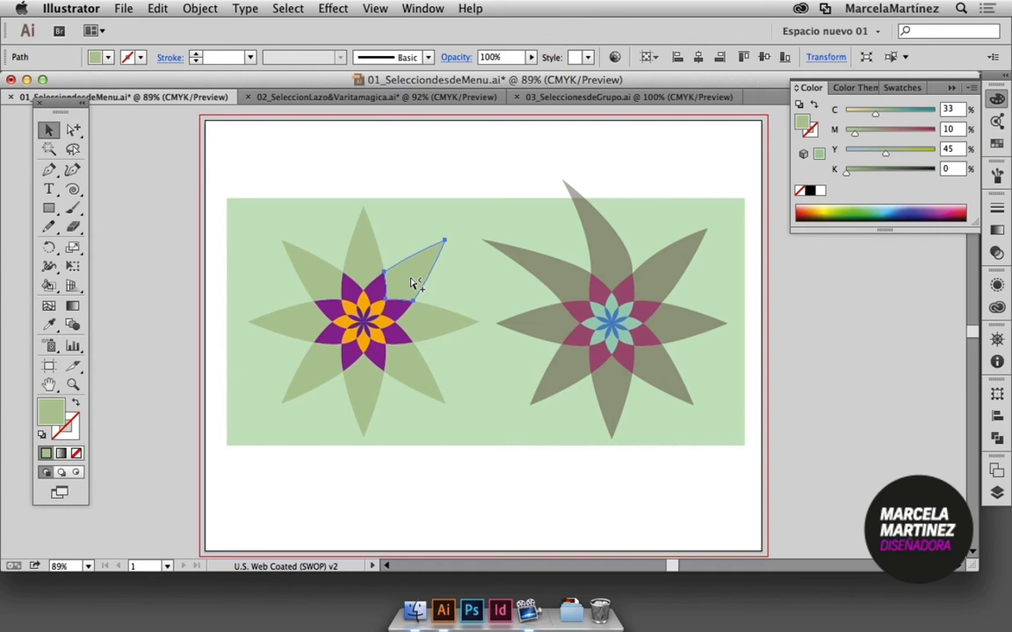
super+click(411, 281)
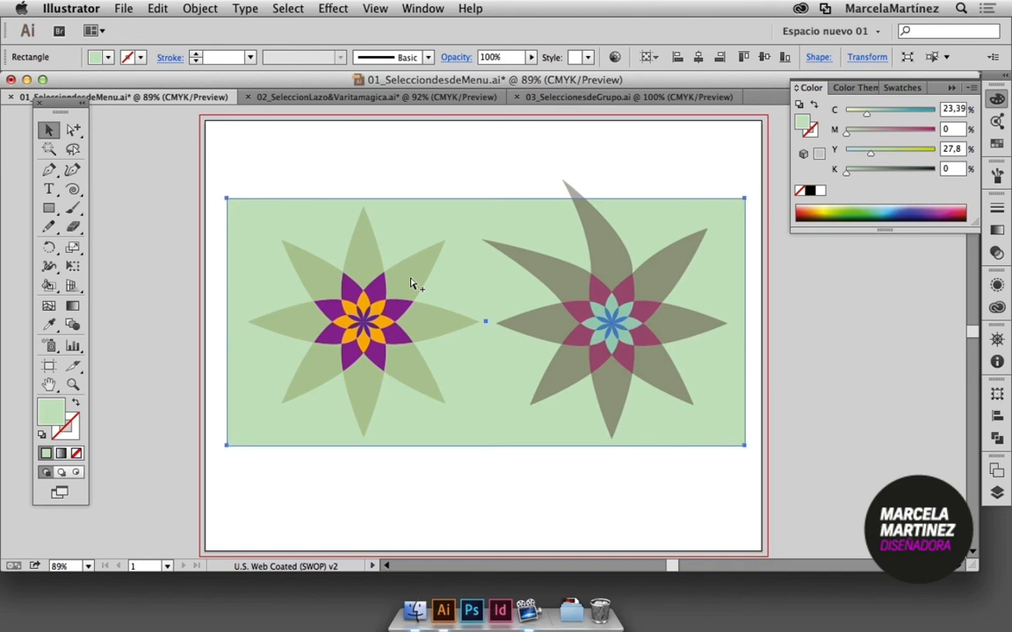
super+click(411, 282)
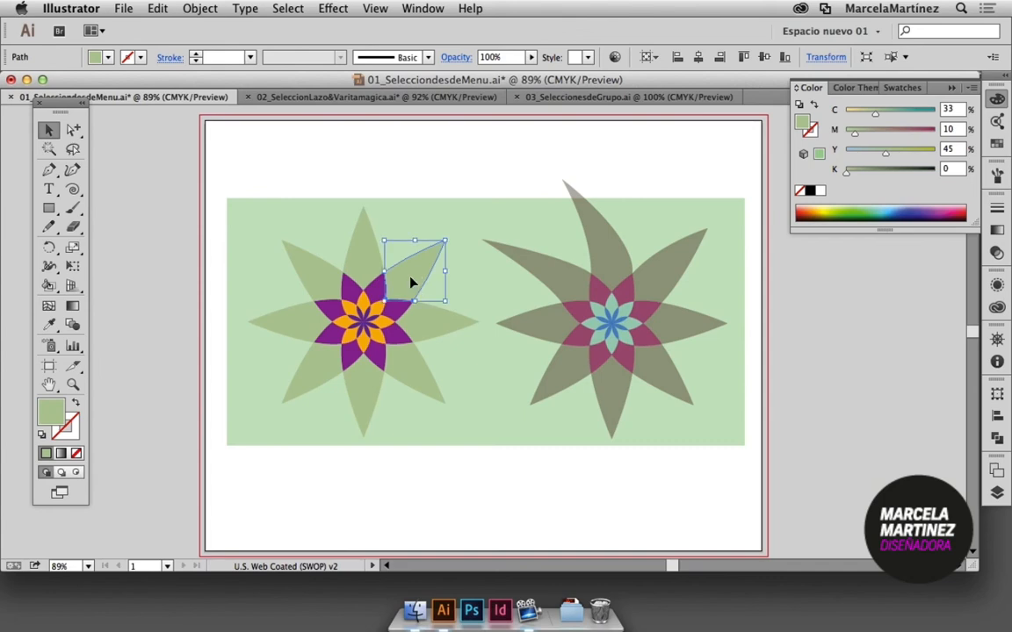
click(416, 178)
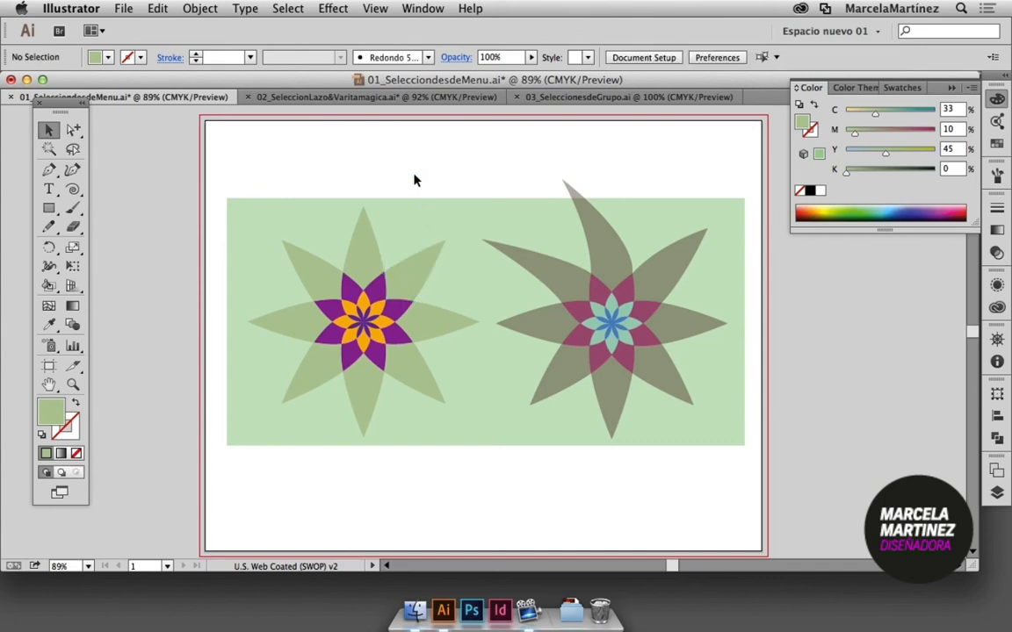
- Draw a tall darker green rectangle across the left flower, send it to the back, and deselect it
click(48, 208)
drag(340, 164, 465, 477)
click(48, 129)
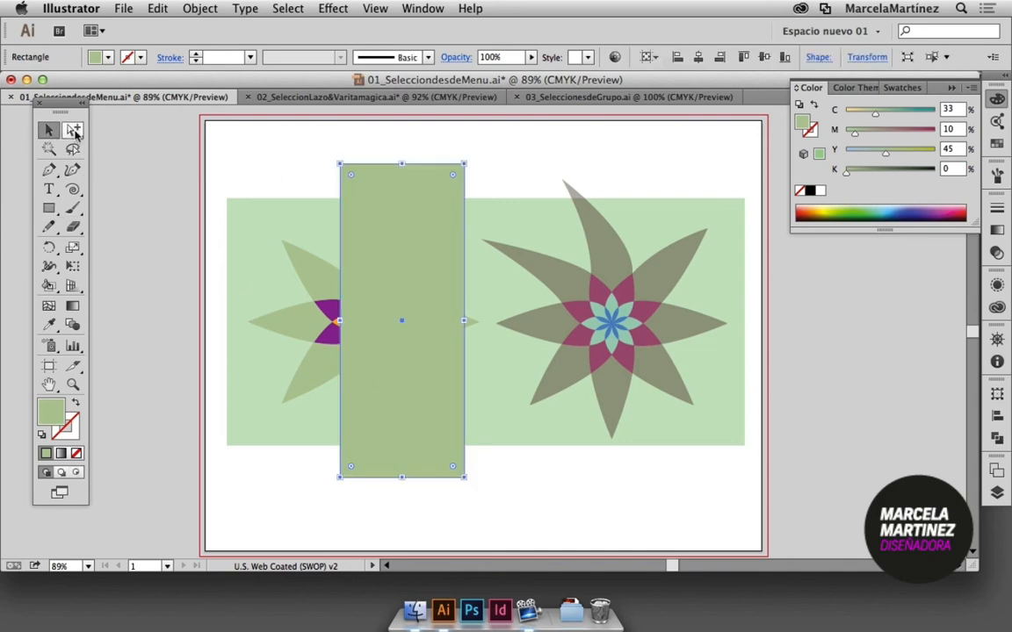
right_click(362, 199)
mouse_move(432, 413)
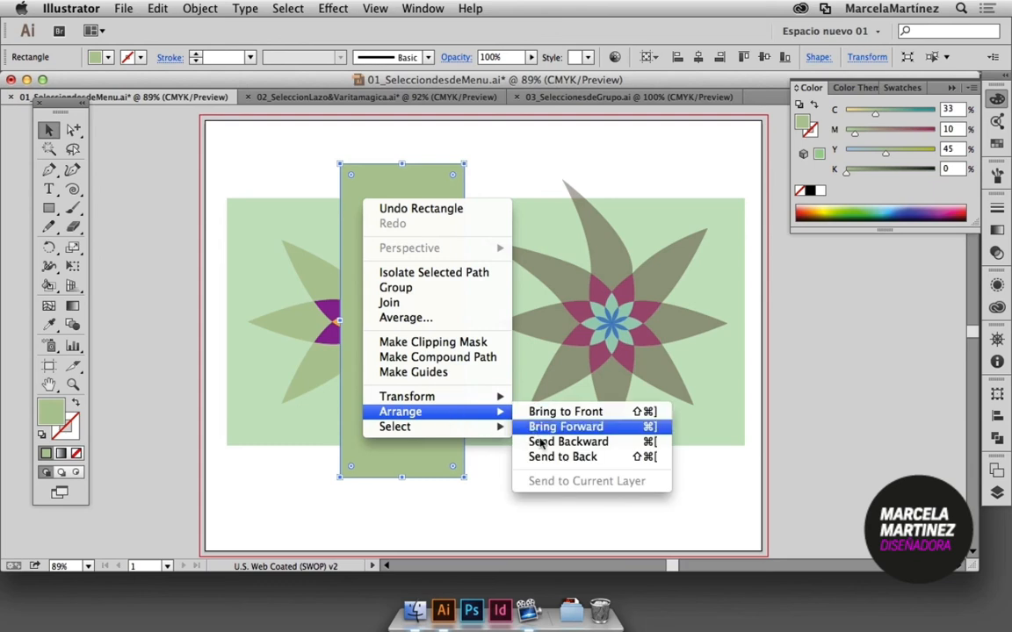
click(547, 458)
click(503, 488)
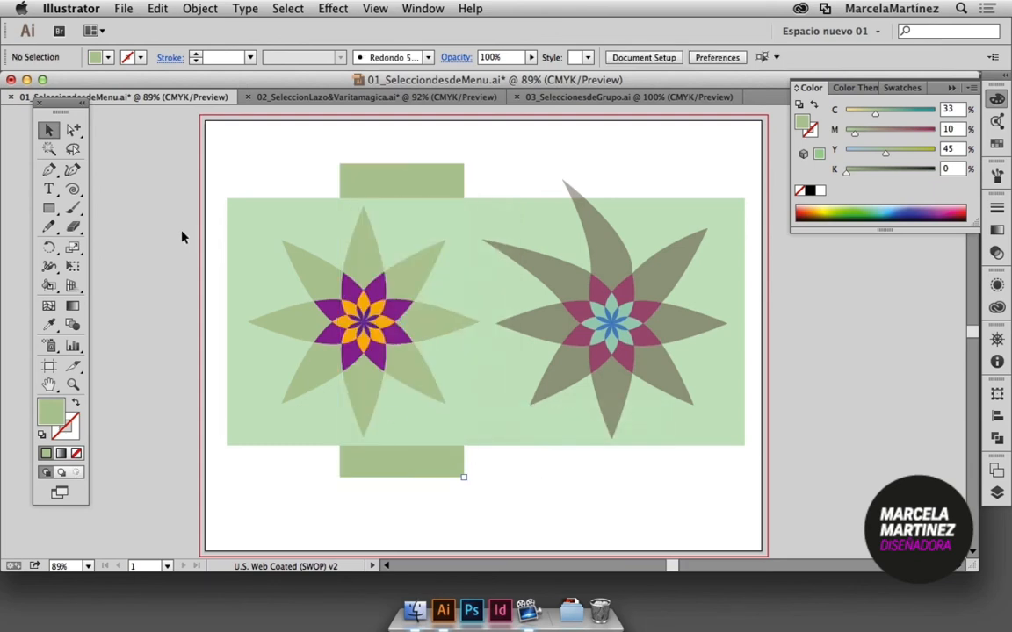
- Select the left flower's upper-right petal, cycle down through the wide rectangle to the tall rectangle beneath it, and deselect
click(49, 130)
click(414, 281)
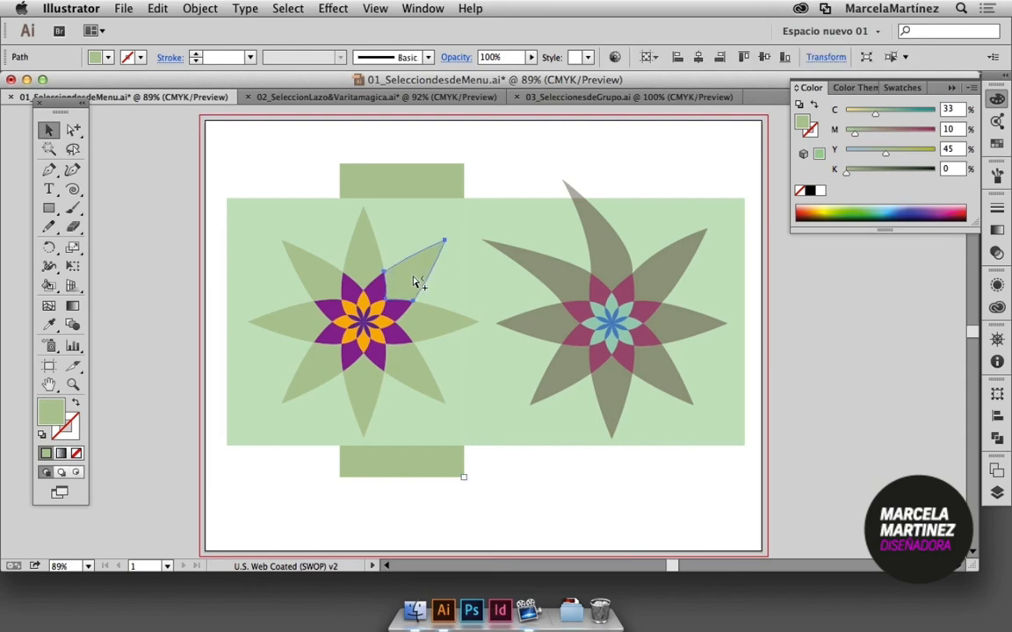
click(415, 281)
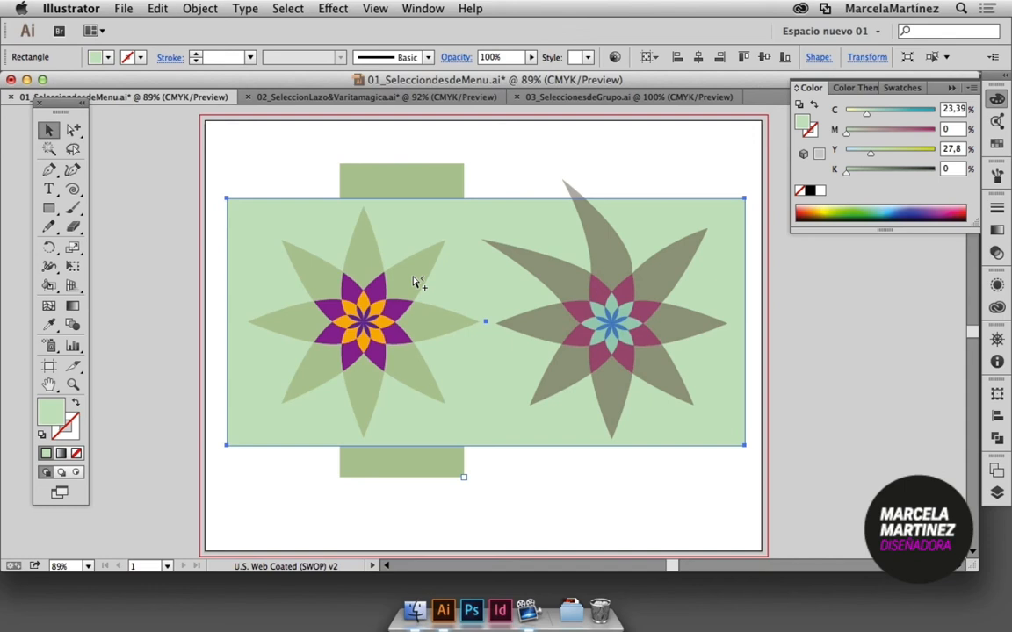
super+click(416, 282)
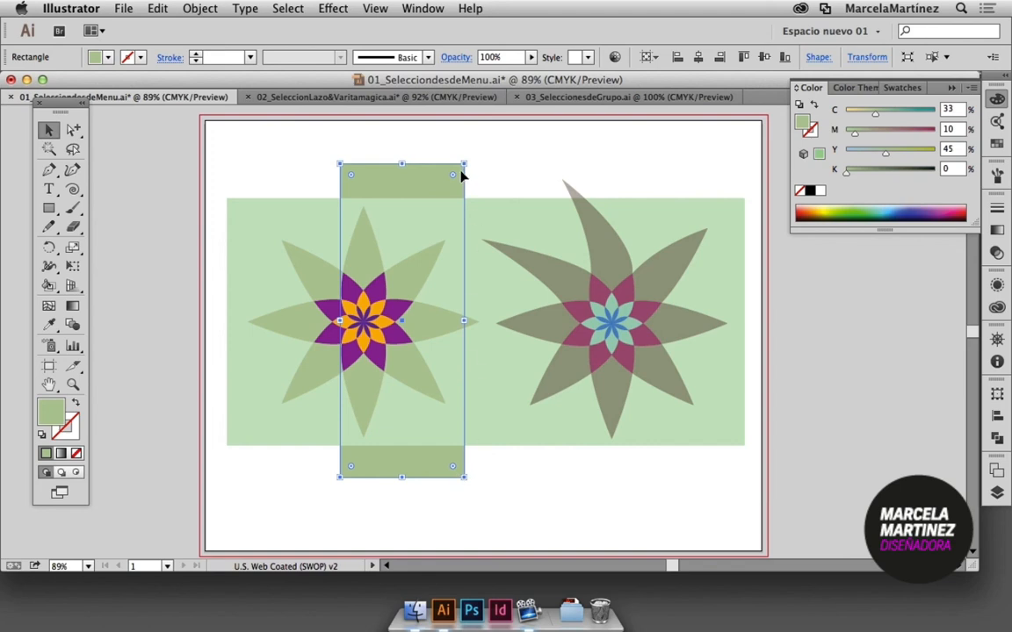
click(296, 152)
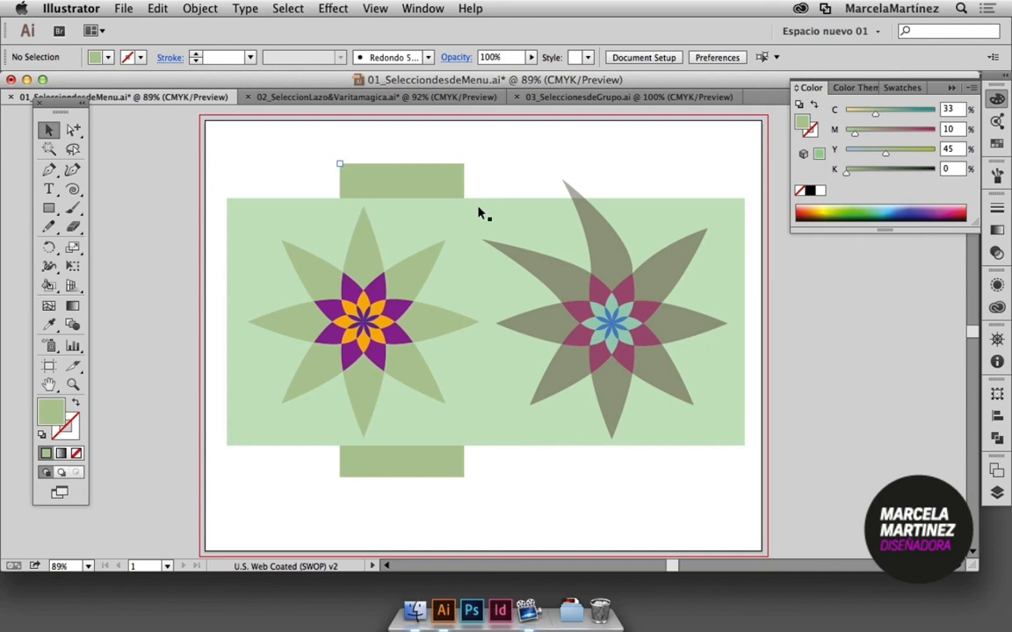
- Select the left flower's outer petal group and move the selection down the stacking order twice with Next Object Below
click(372, 260)
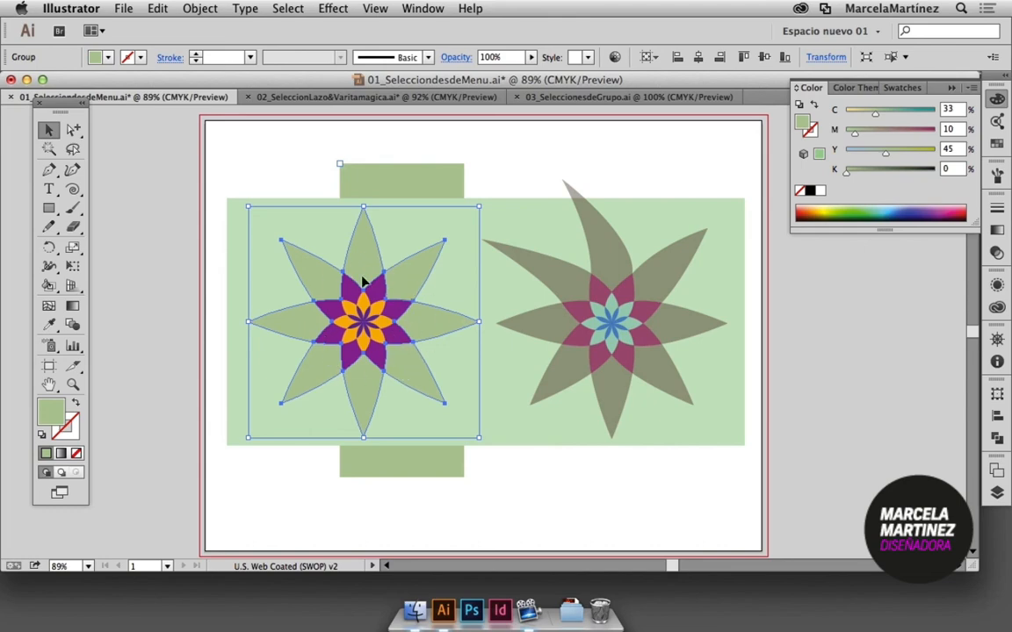
click(288, 9)
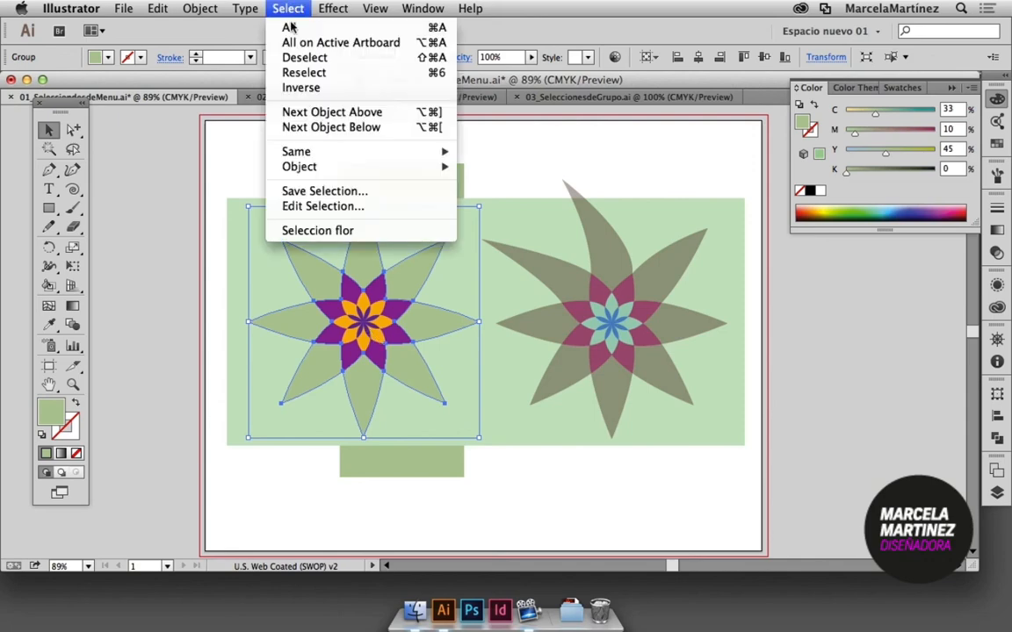
click(341, 128)
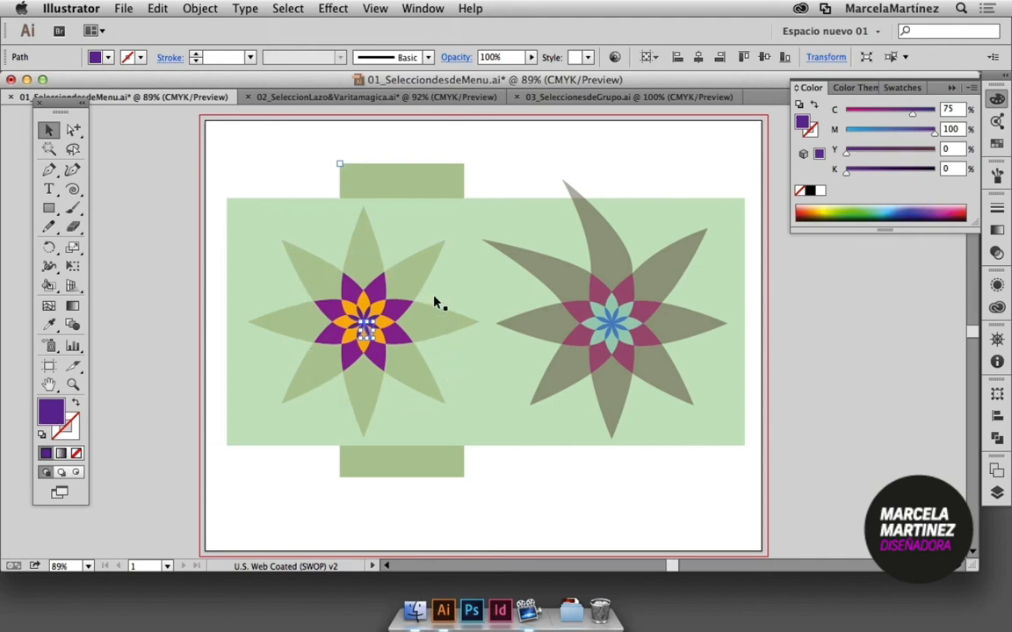
click(286, 8)
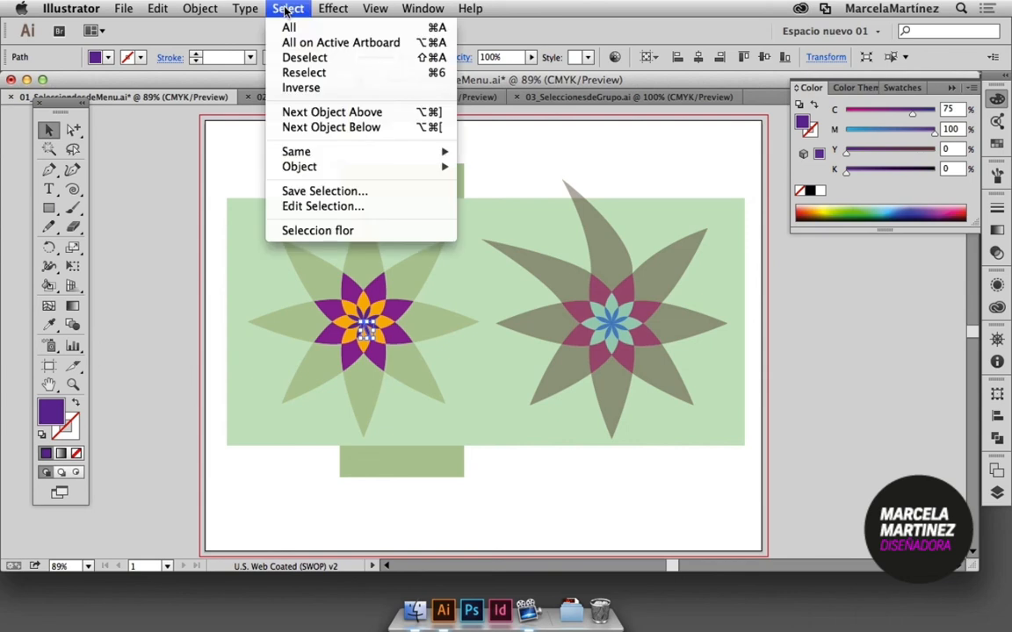
click(303, 128)
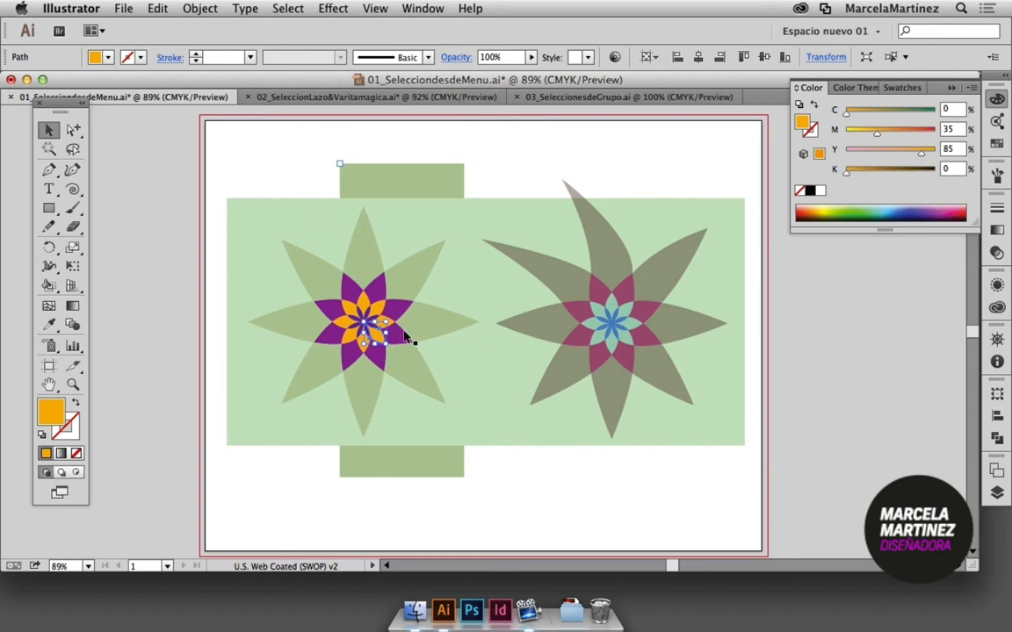
- Expand Capa 1 in the layer list, examine where the selected orange path sits in the stacking order, and deselect it
click(997, 490)
click(766, 268)
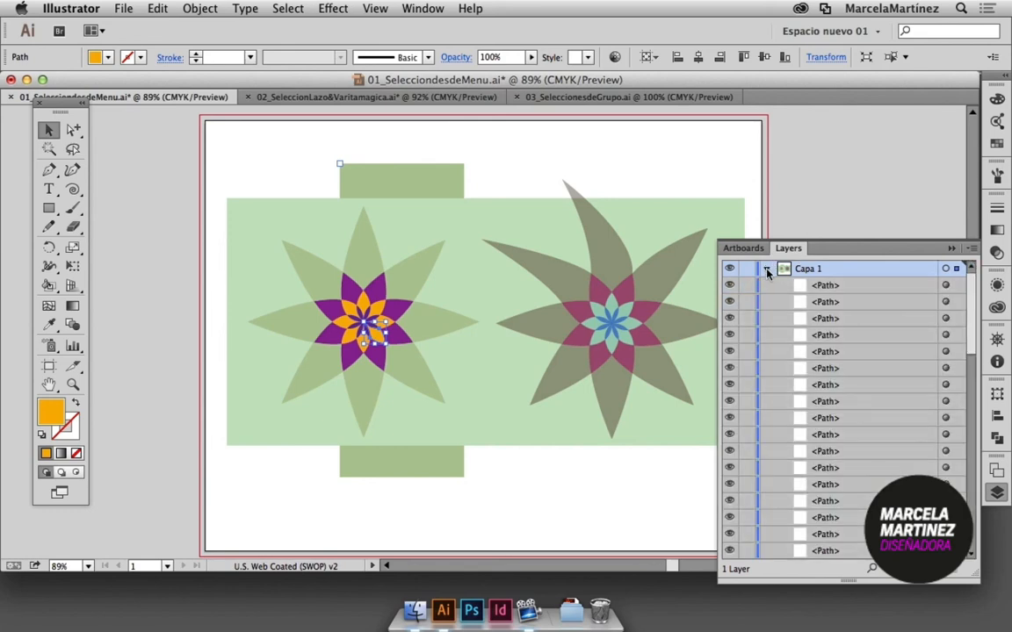
scroll(887, 473, down, 3)
scroll(886, 473, down, 5)
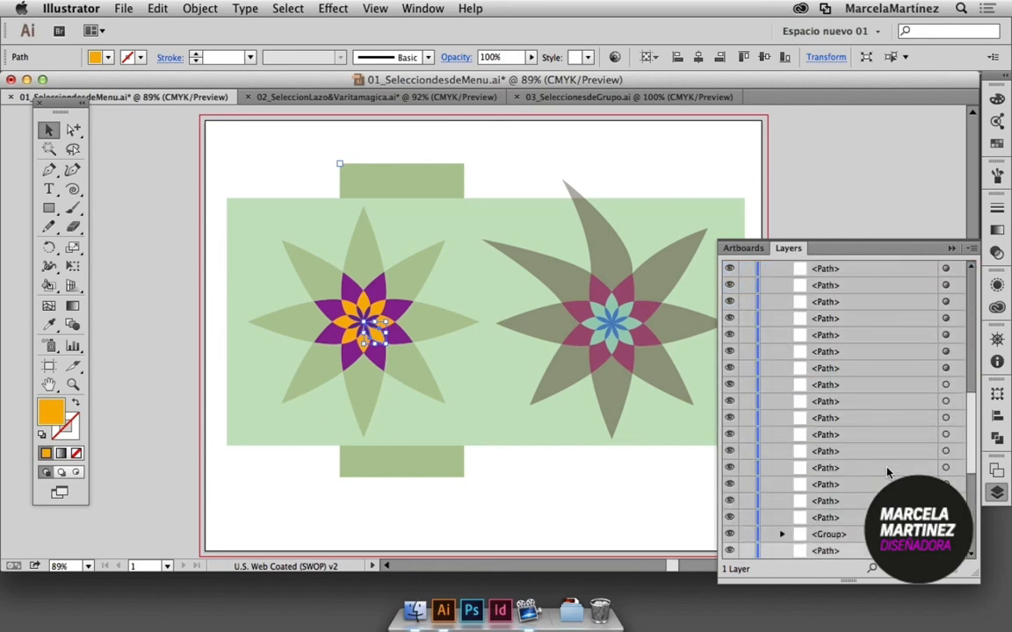
scroll(887, 473, down, 2)
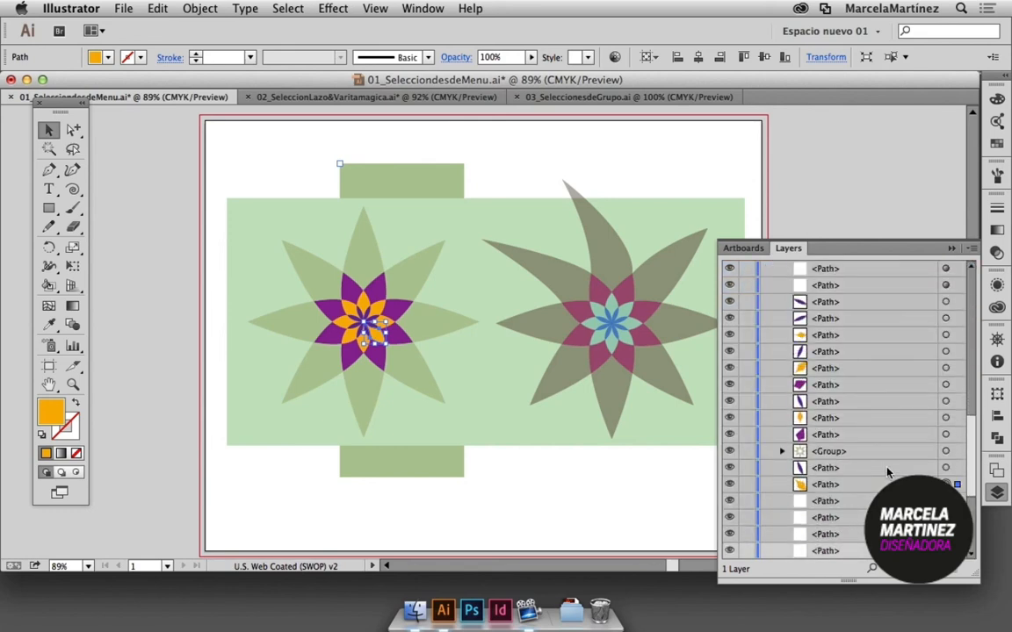
scroll(881, 485, down, 4)
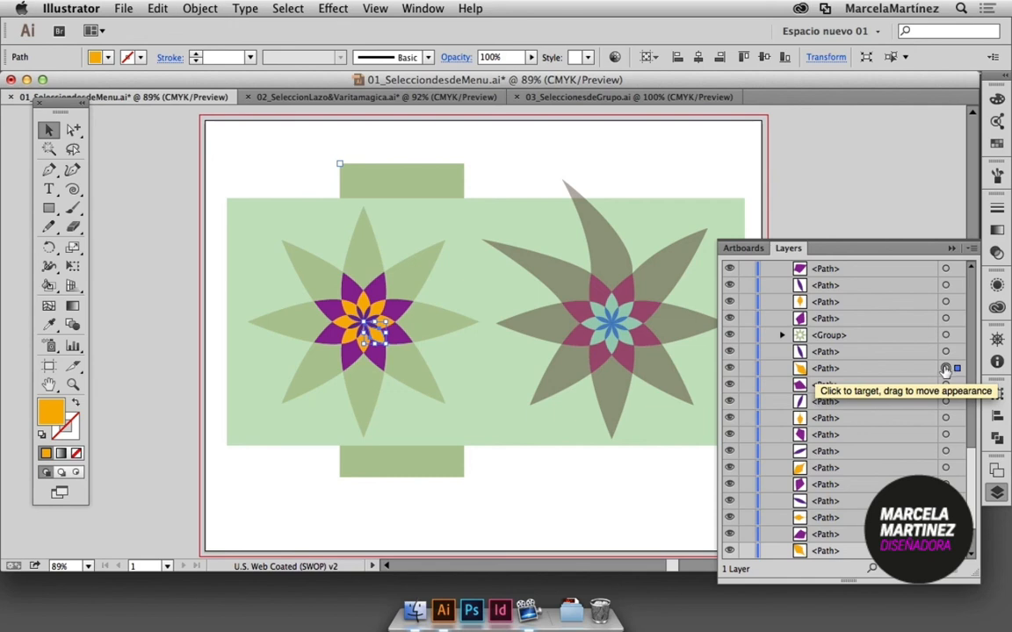
click(514, 163)
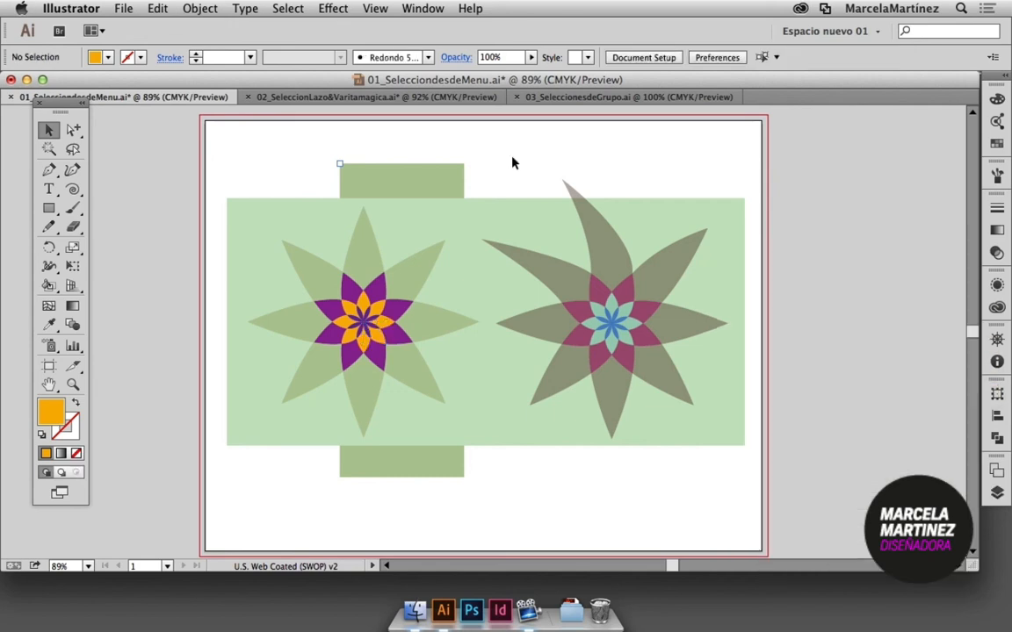
- Select the tall darker green rectangle behind the left flower
click(453, 185)
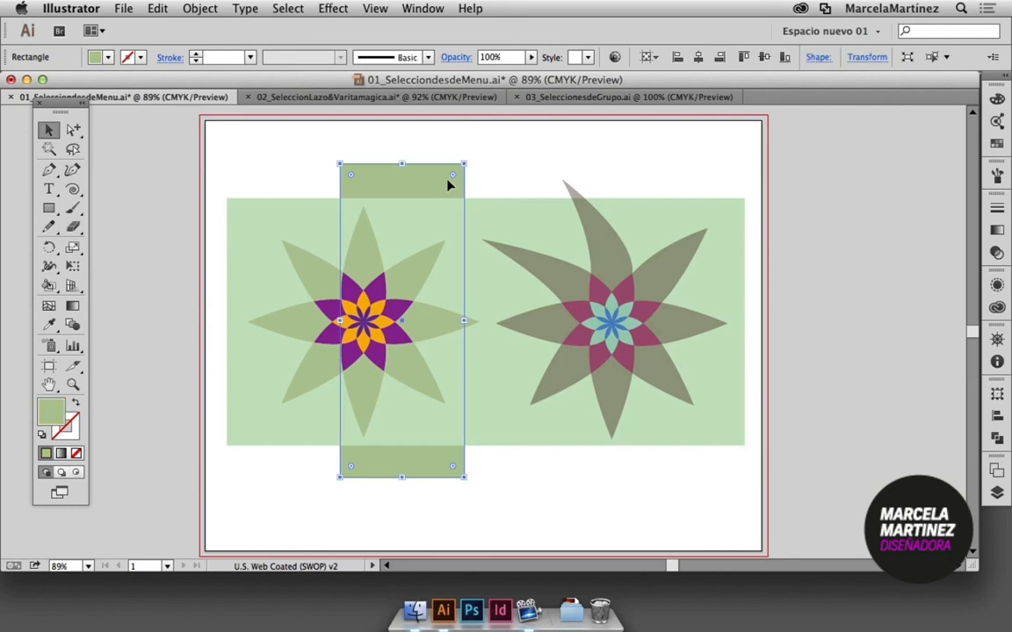